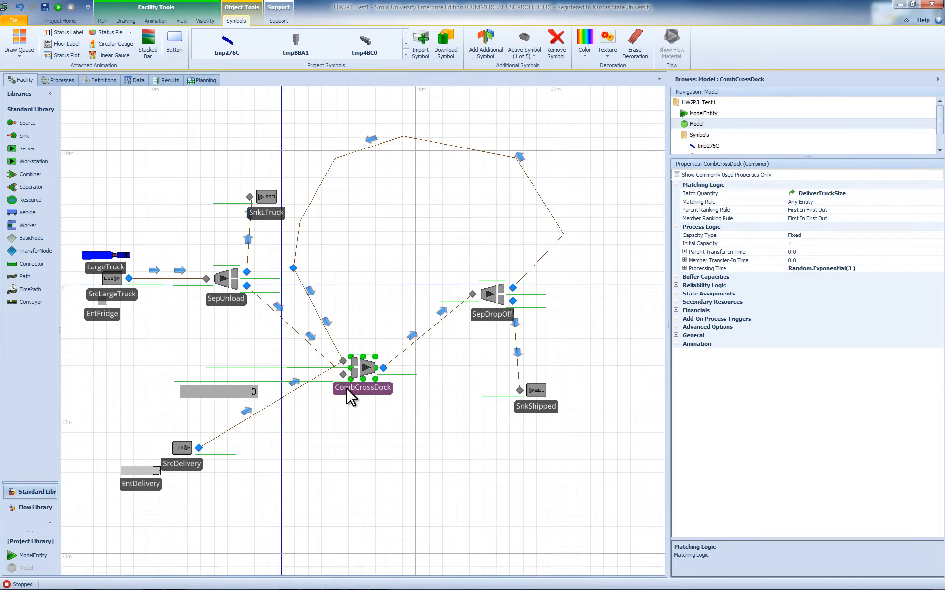
Paste a copy of the CombCrossDock combiner above the original, rename it CombWareHouse, and shift it slightly toward SepDropOff.
key("ctrl+v")
left_click(406, 258)
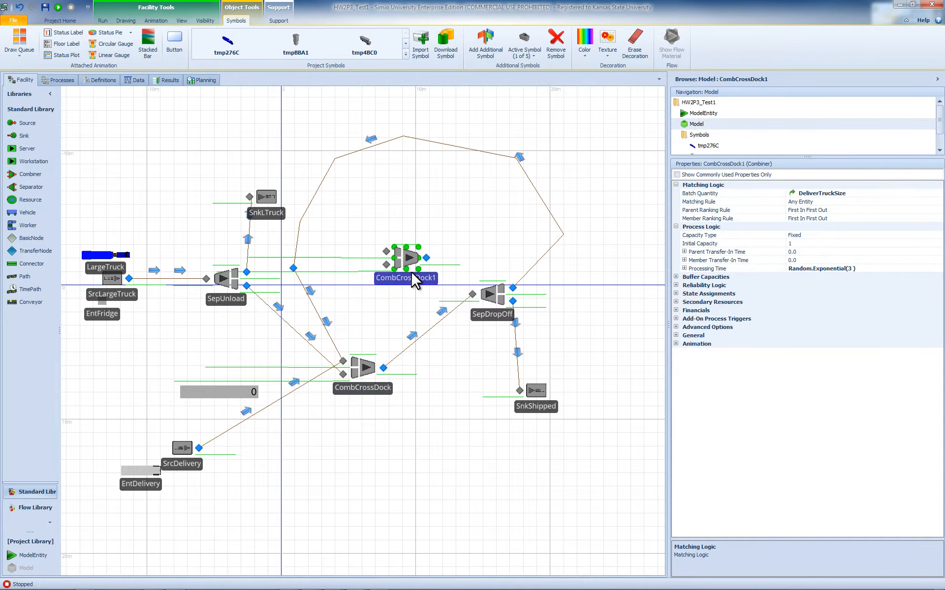
double_click(416, 280)
left_click_drag(414, 283, 395, 283)
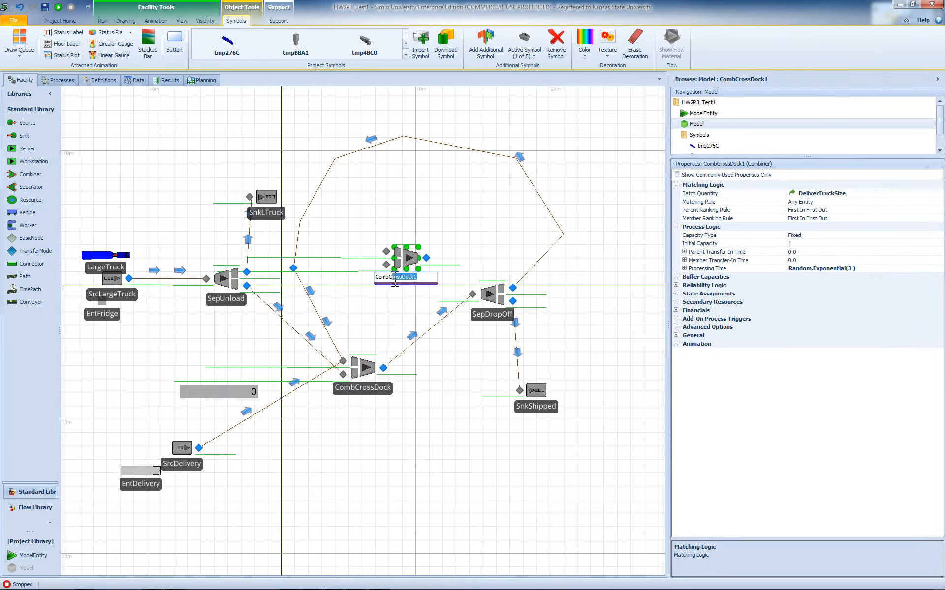
type("WareHoa")
key("BackSpace")
key("Return")
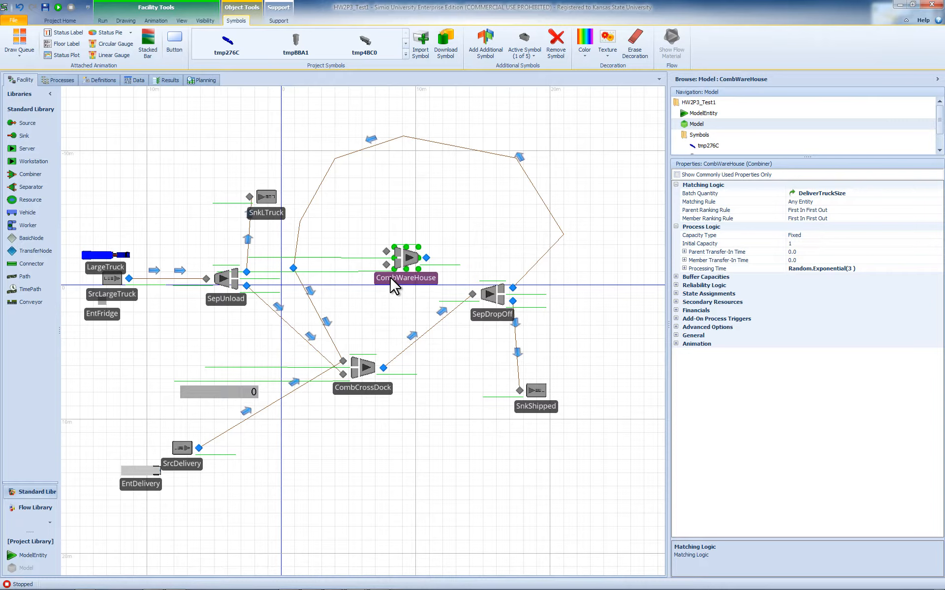
left_click_drag(391, 286, 412, 285)
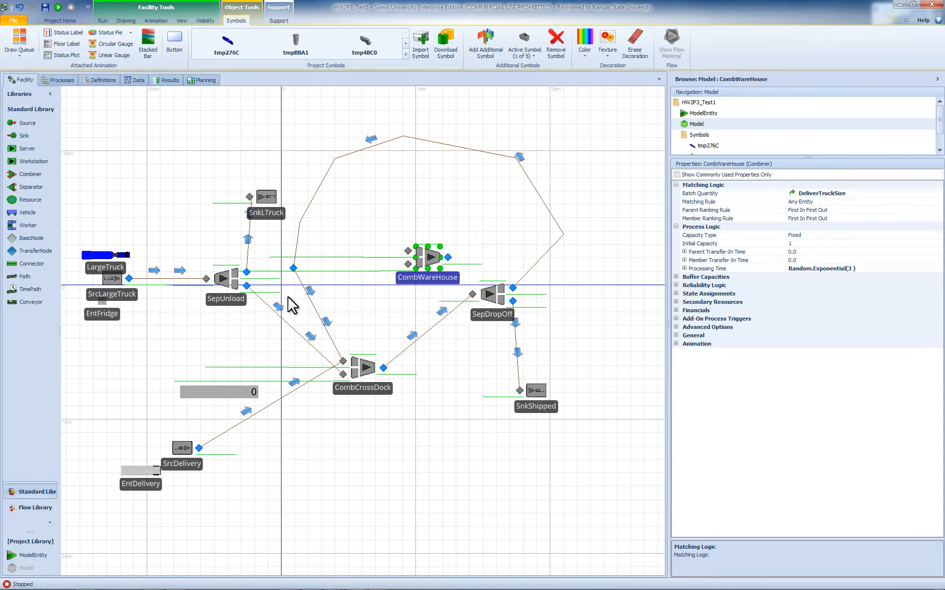
Delete the time path from SepUnload to CombCrossDock and place a TransferNode between those two objects.
left_click(286, 322)
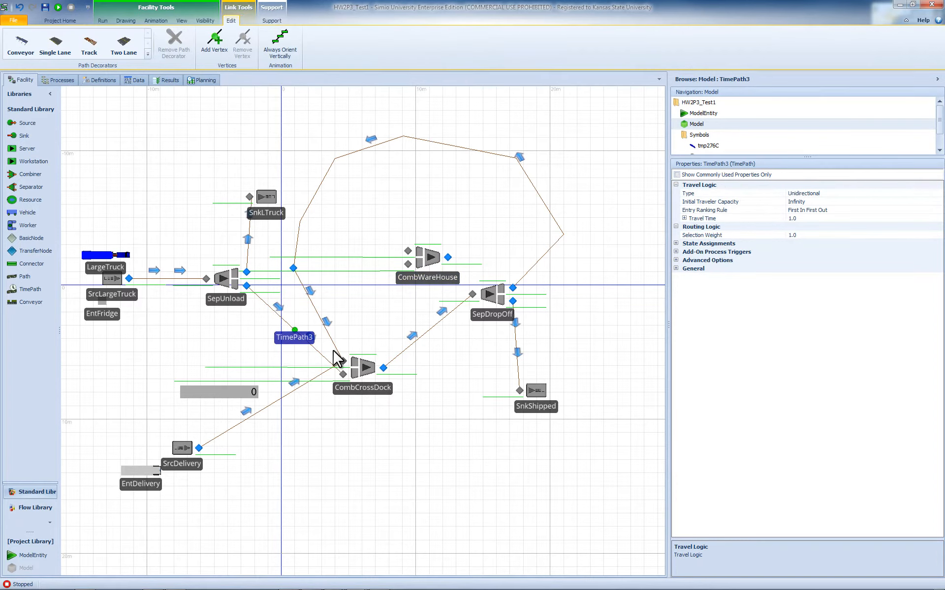
key("Delete")
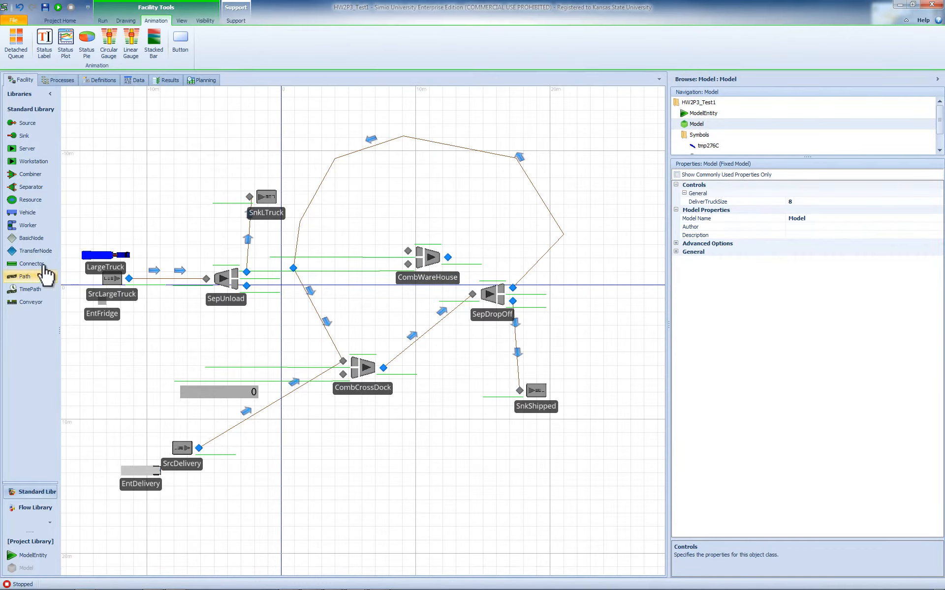
left_click_drag(30, 250, 284, 317)
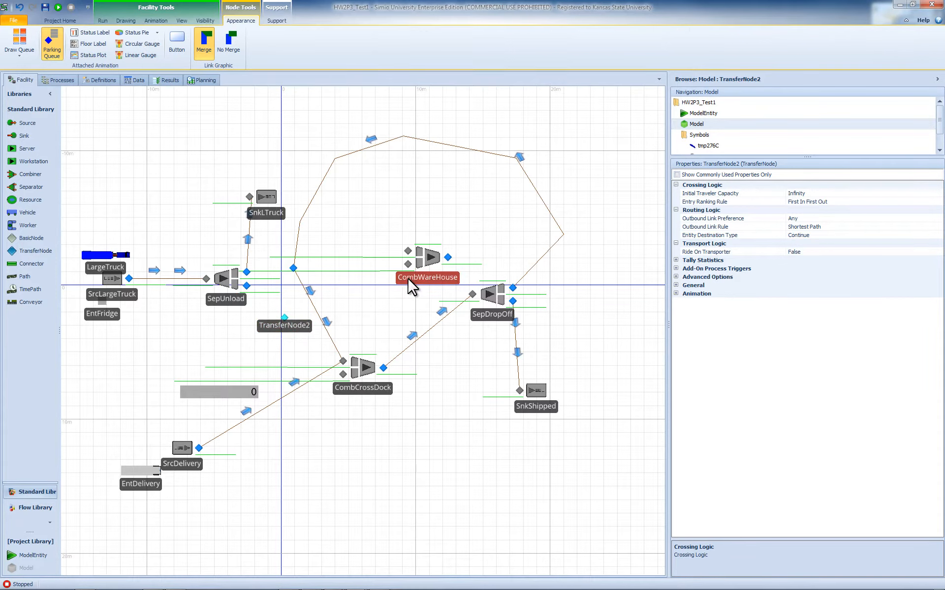
Move CombWareHouse closer to SepUnload and CombCrossDock slightly farther away from it.
left_click_drag(416, 279, 375, 279)
left_click_drag(378, 392, 396, 393)
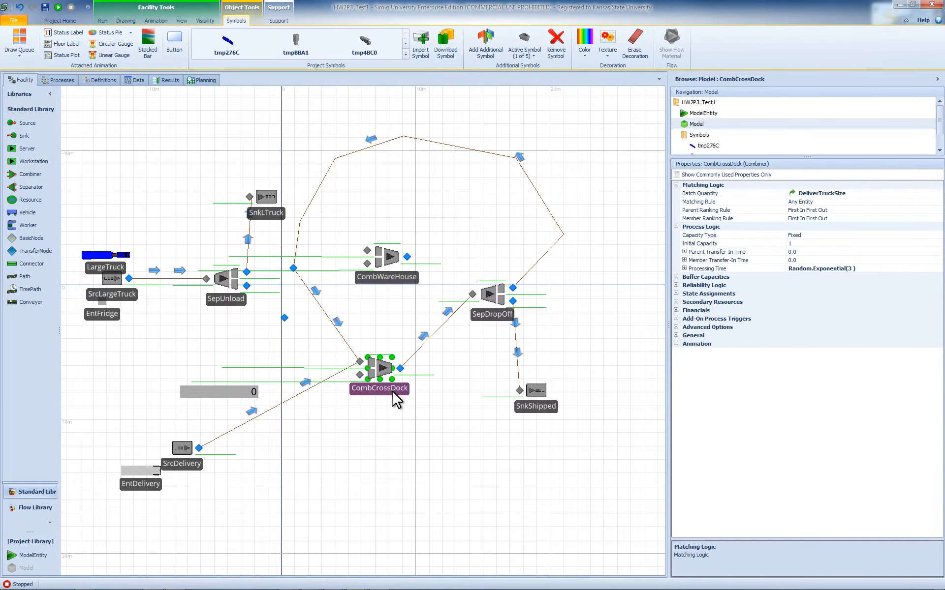
left_click(285, 317)
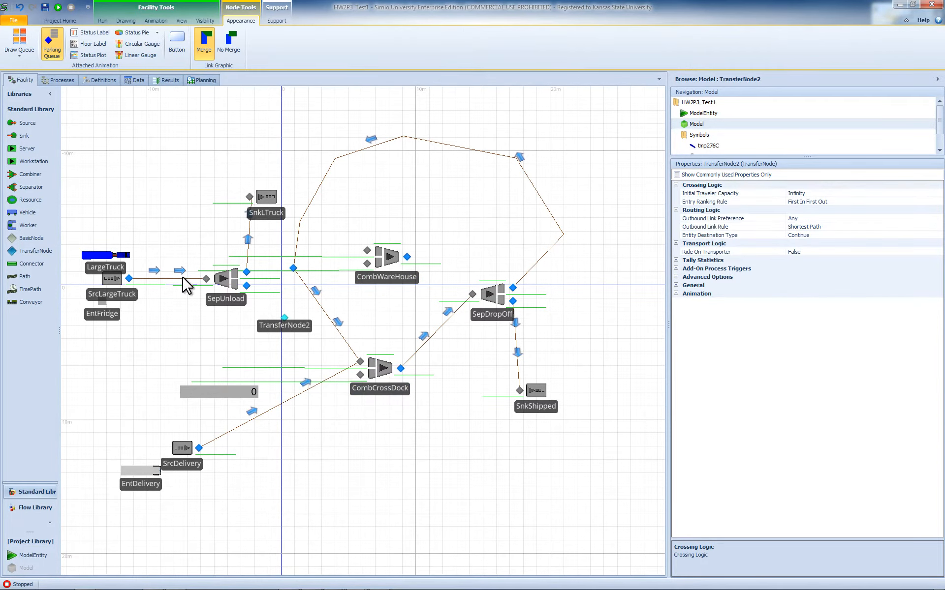
Connect SepUnload's member output to the new transfer node with a TimePath, and move the node toward CombCrossDock.
left_click(30, 290)
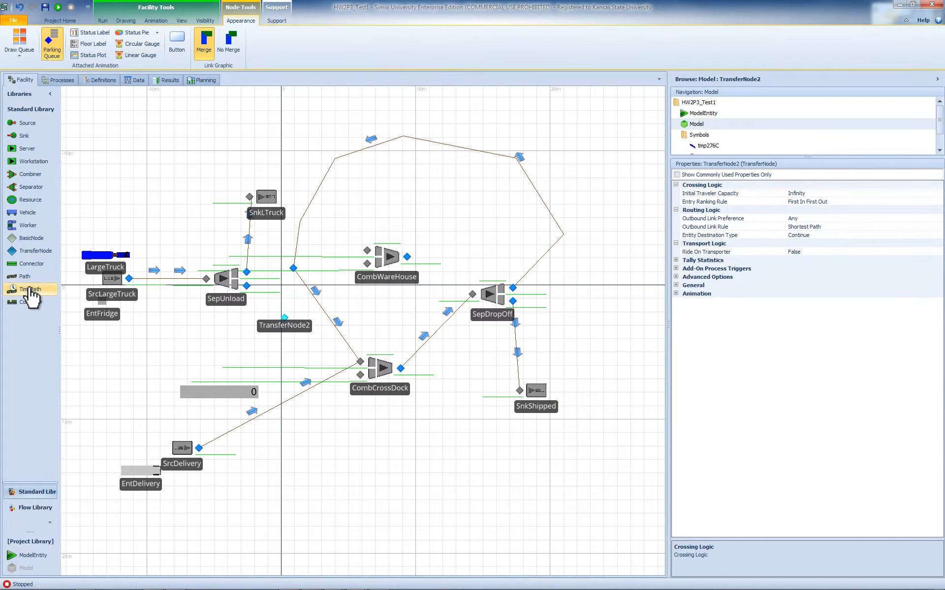
left_click(247, 285)
left_click(284, 317)
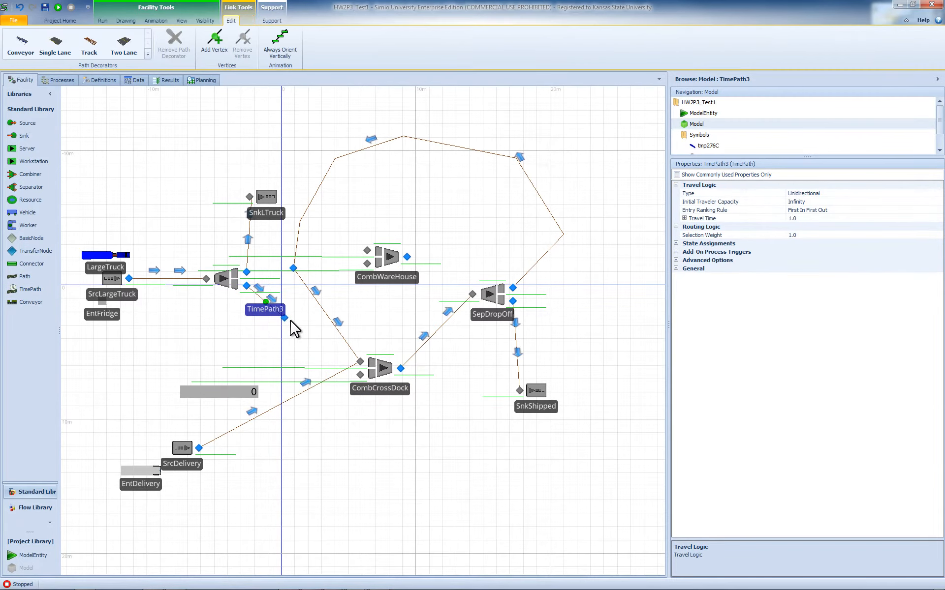
left_click_drag(284, 317, 307, 333)
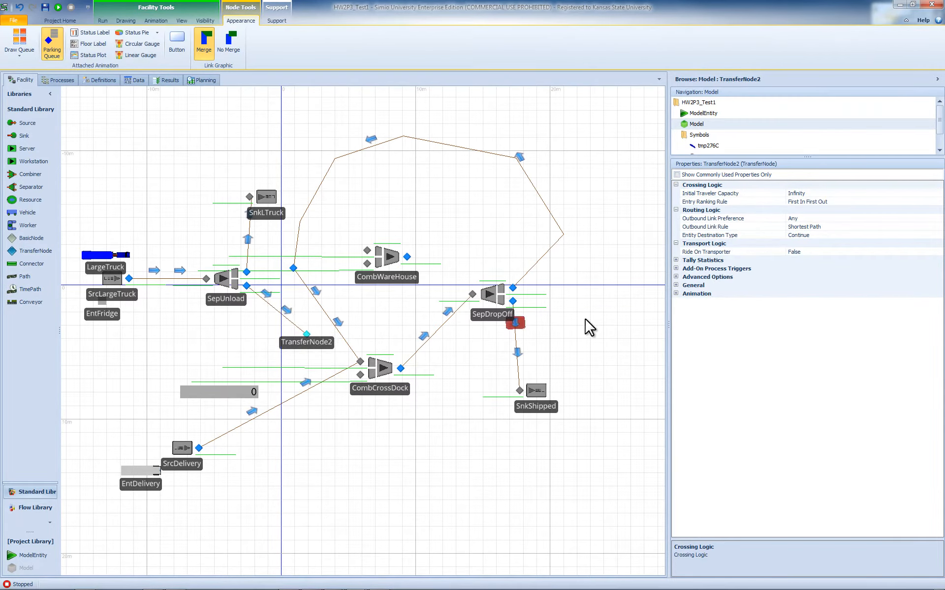
Set the travel time of the time path from SepUnload to the transfer node to 5 minutes.
left_click(276, 310)
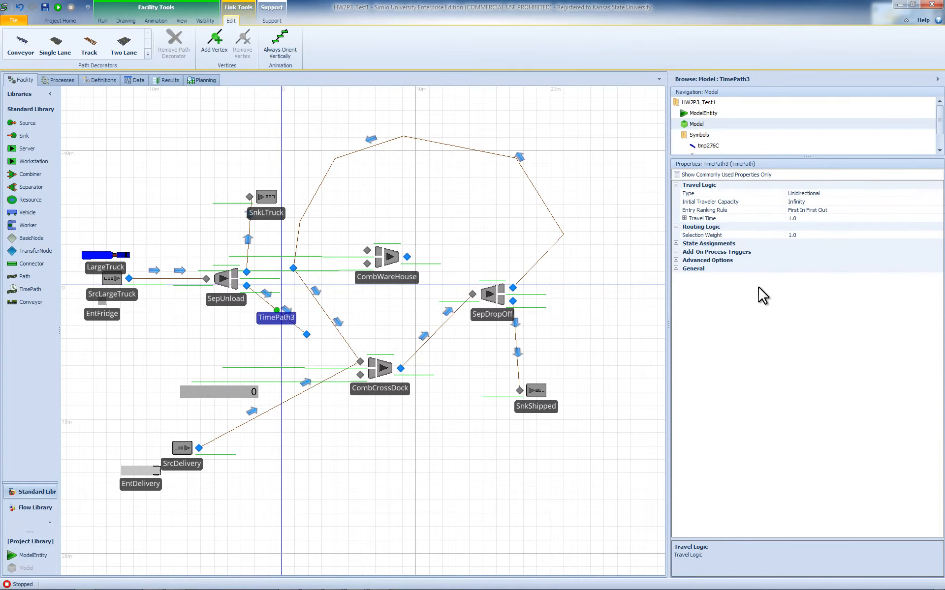
left_click(807, 218)
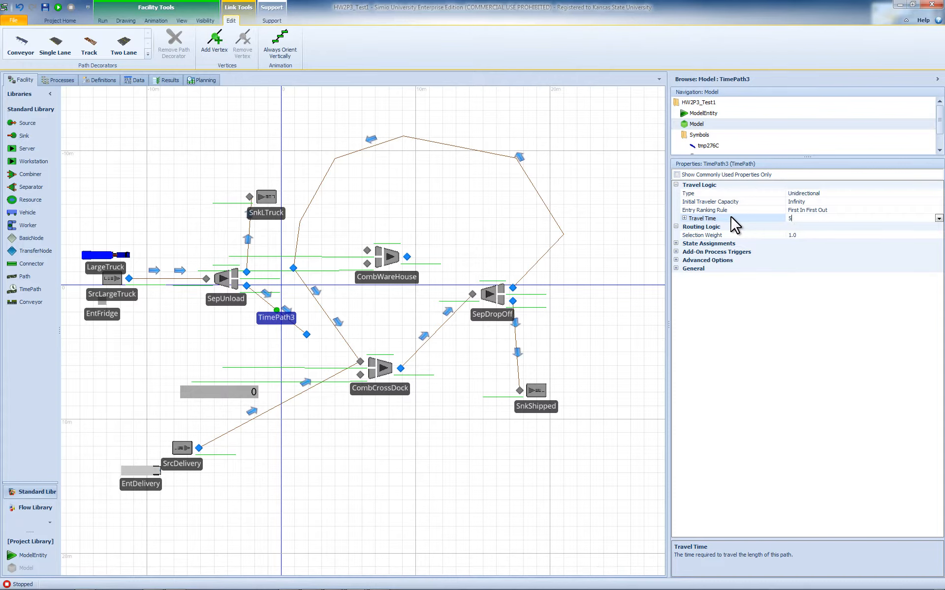
type("5")
key("Return")
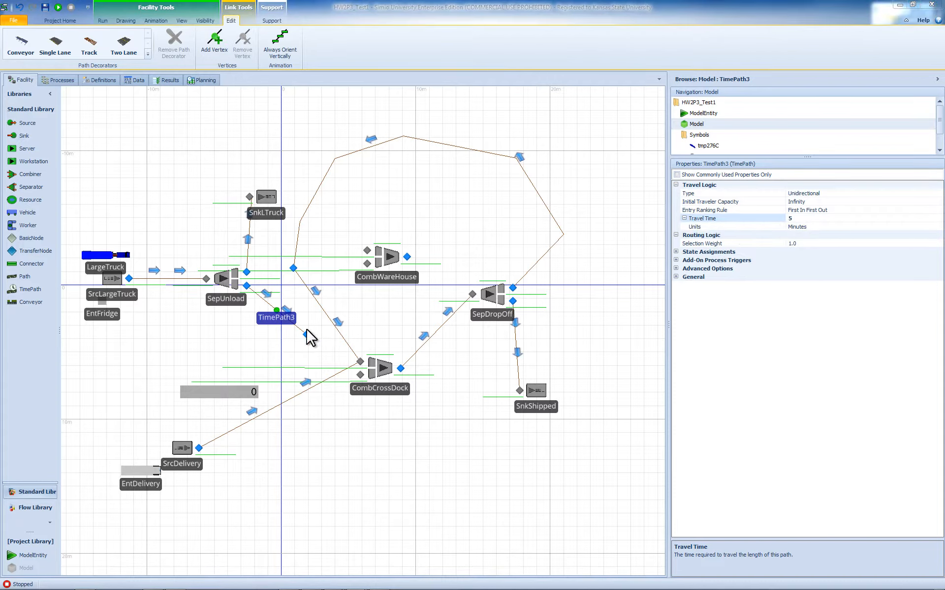
Set the travel time of the time path from SepUnload to the transfer node to 1 minute.
left_click(816, 218)
type("1")
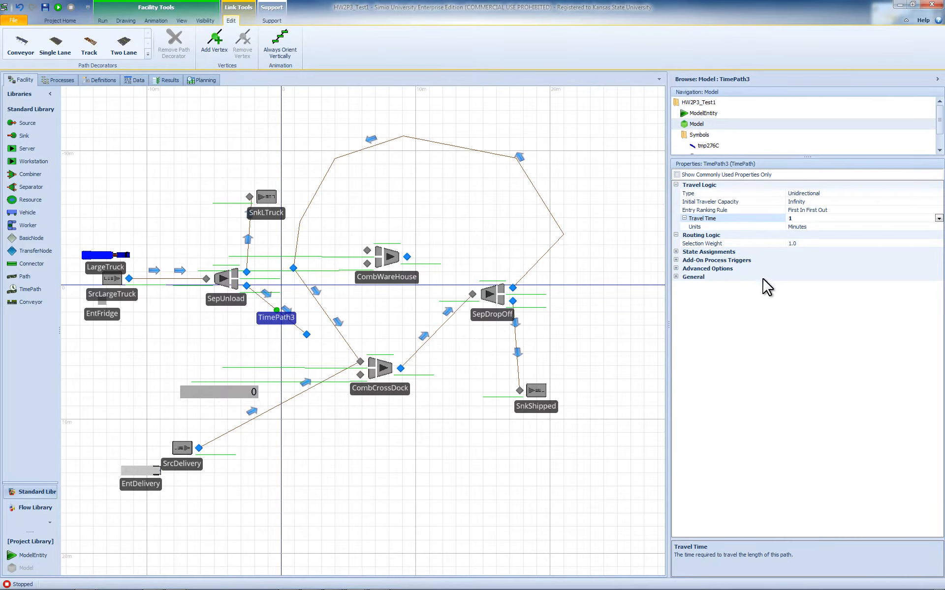
left_click(624, 318)
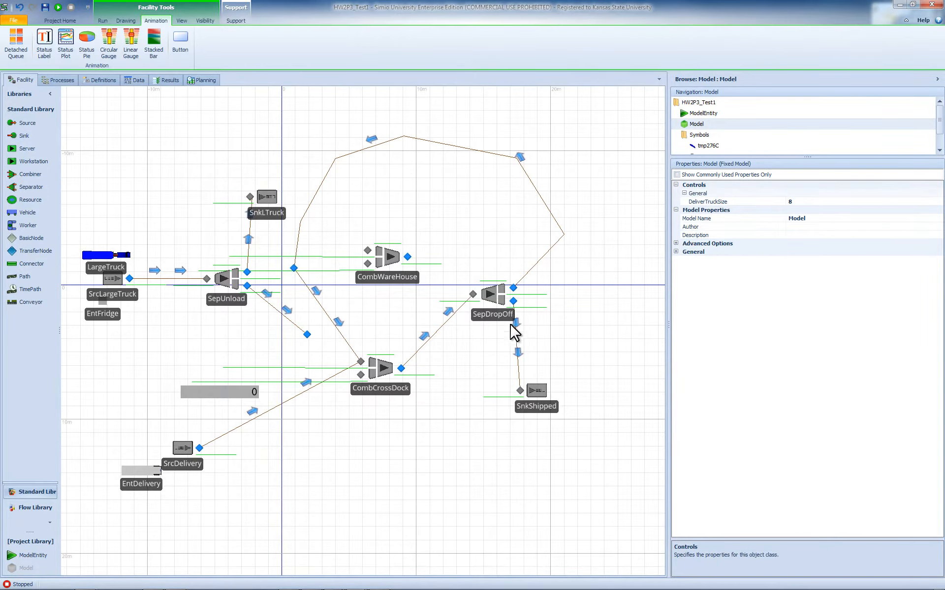
Move the transfer node closer to SepUnload and connect it to CombCrossDock's member input with a TimePath.
left_click(290, 322)
left_click_drag(307, 334, 283, 321)
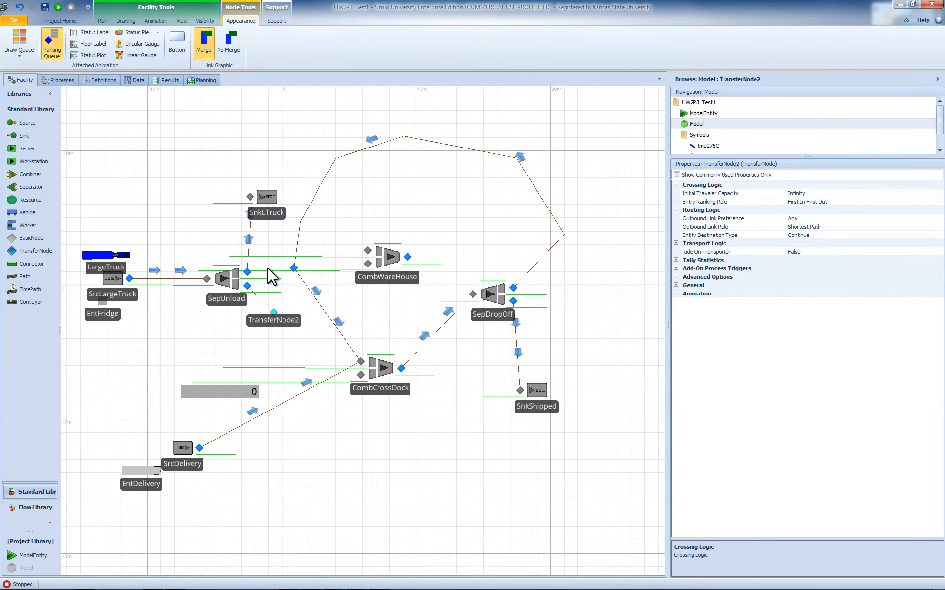
left_click(55, 283)
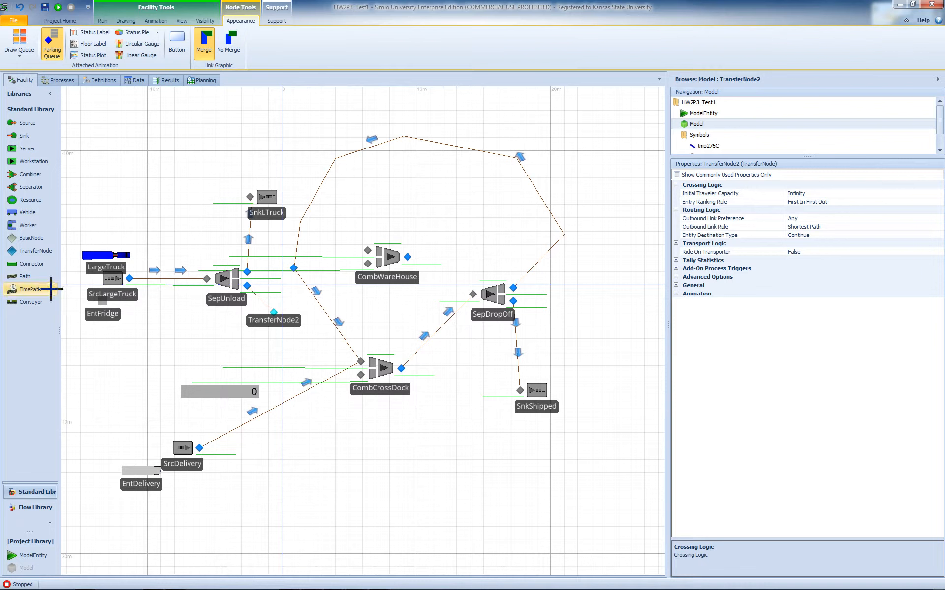
left_click(274, 312)
left_click(361, 374)
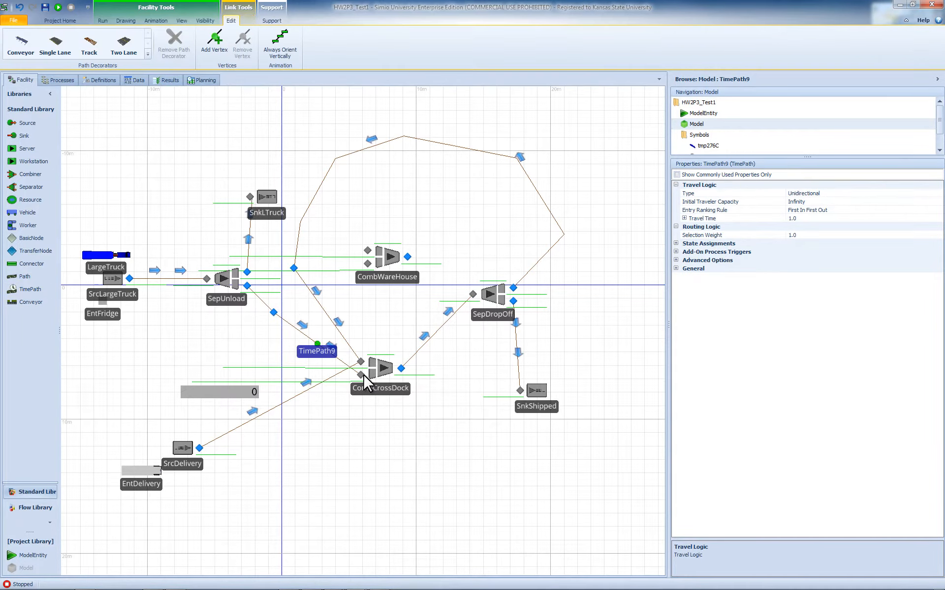
Add a TimePath from the transfer node beside SepUnload to CombWareHouse's member input.
left_click(43, 302)
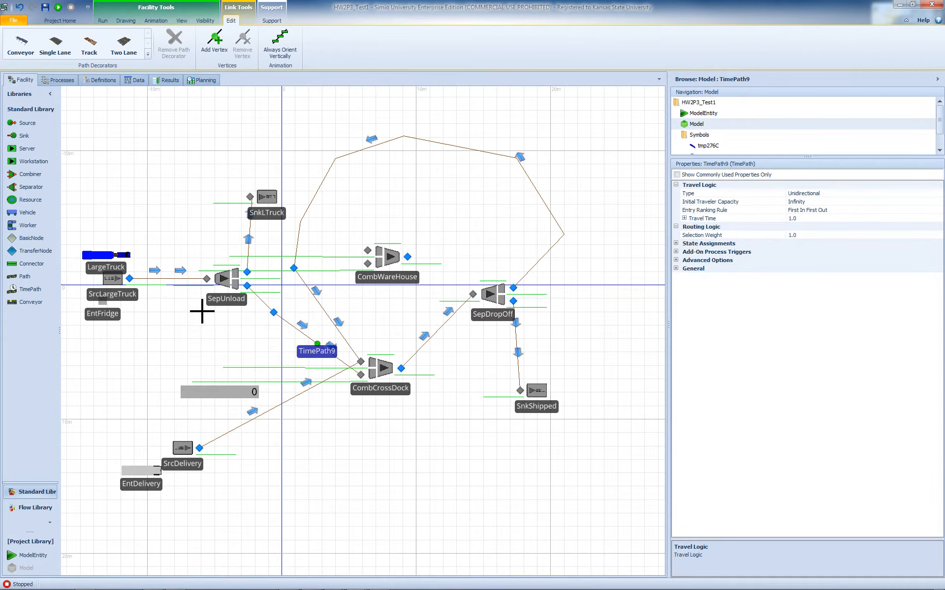
left_click(273, 312)
left_click(368, 263)
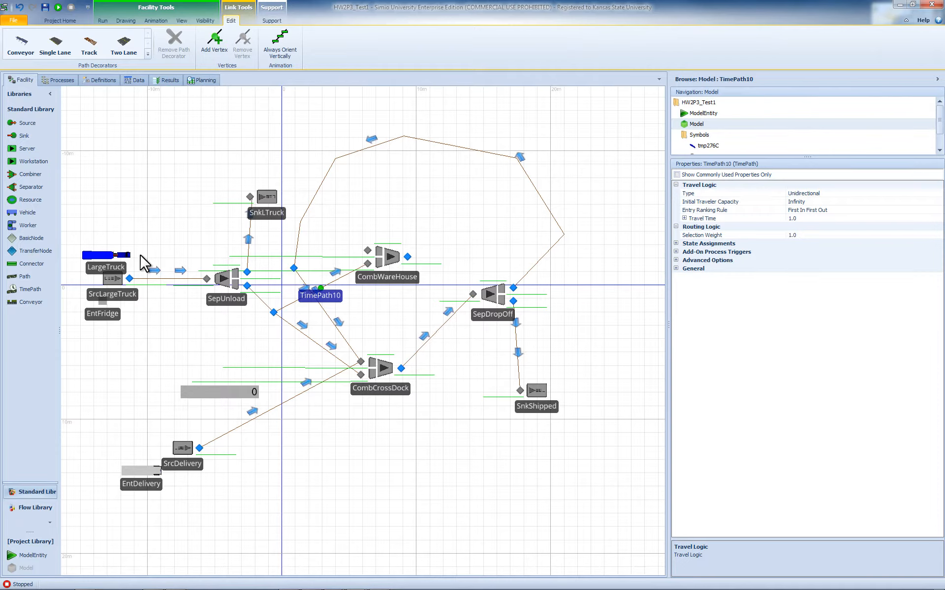
Add a TimePath from the node at the end of SepDropOff's return loop to CombWareHouse's parent input.
left_click(30, 289)
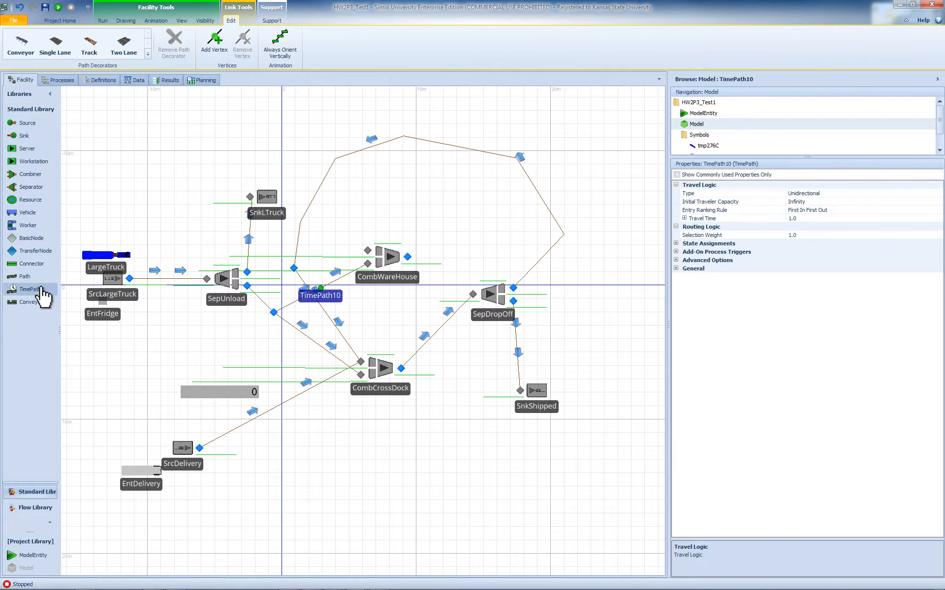
left_click(294, 268)
left_click(369, 251)
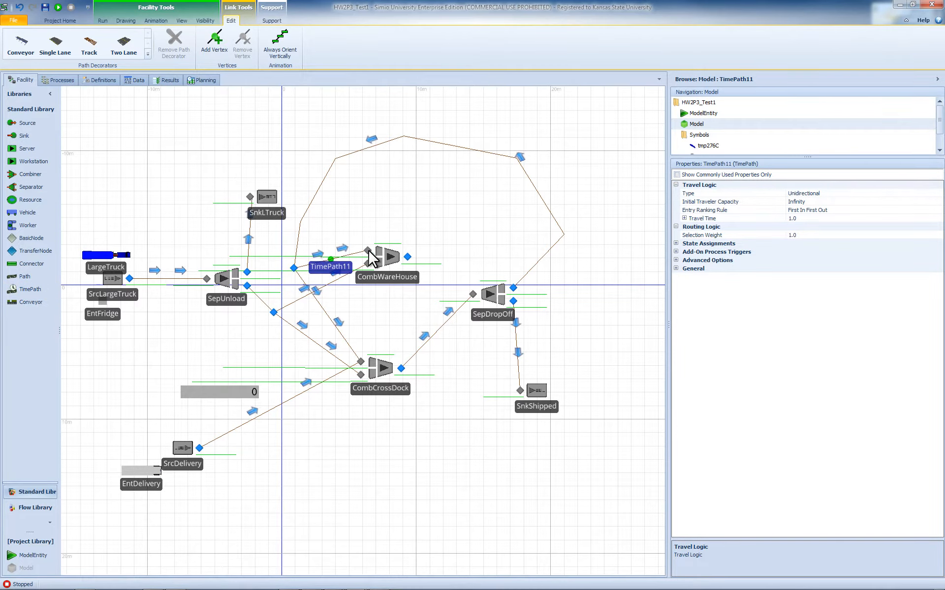
Set the travel time of the time path from the transfer node to CombCrossDock to Random.Pert(15,20,25).
left_click(317, 341)
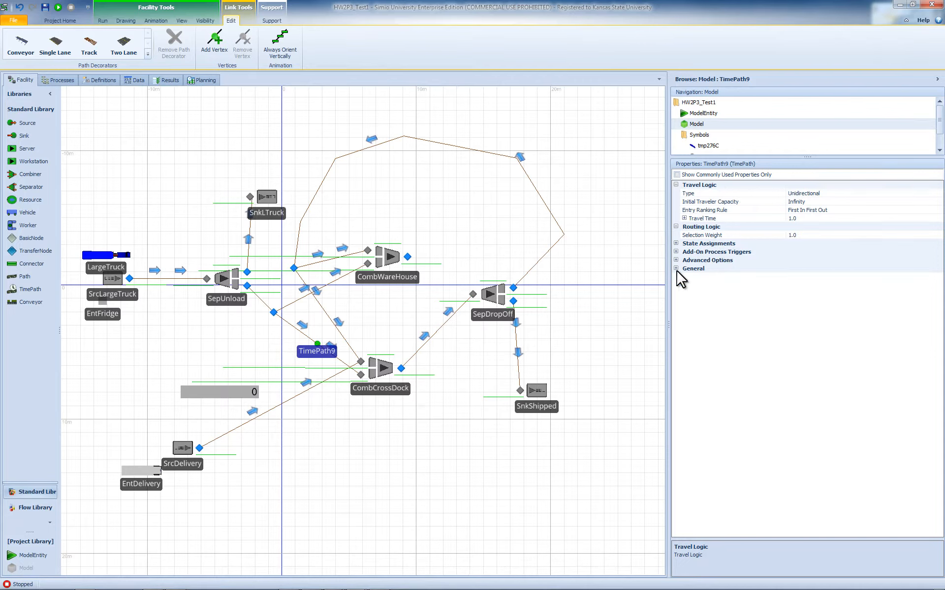
left_click(833, 218)
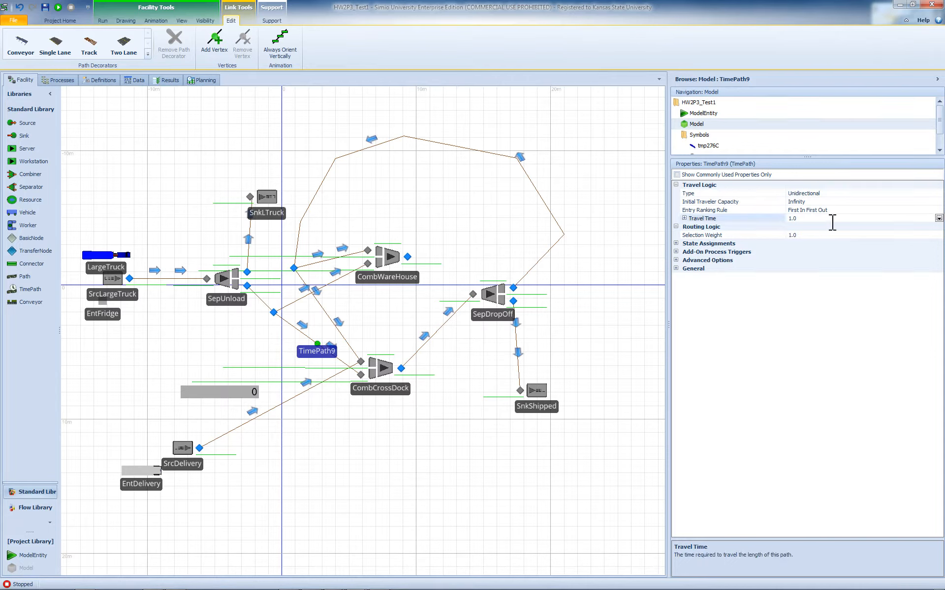
left_click(939, 218)
type("Ran")
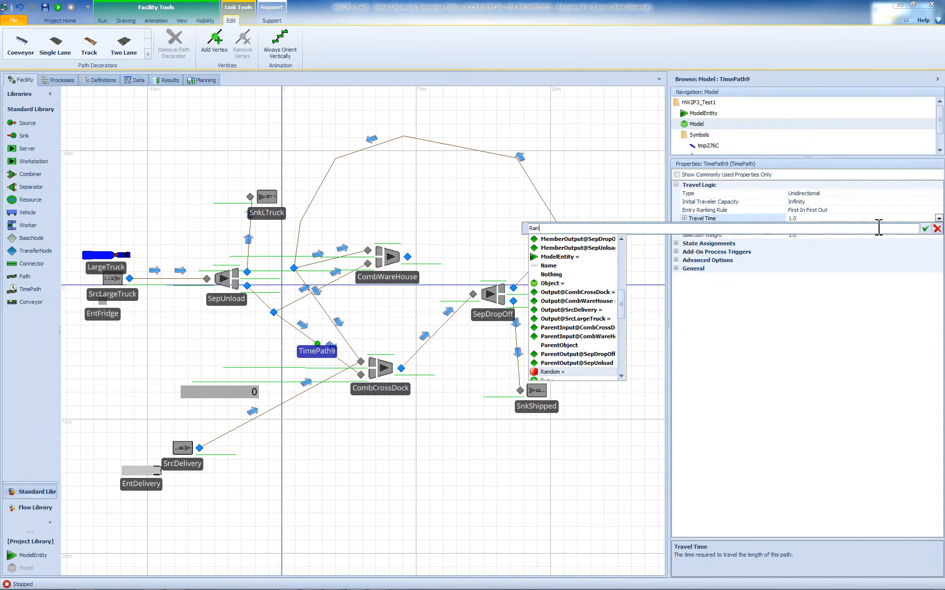
type("dom.Pert")
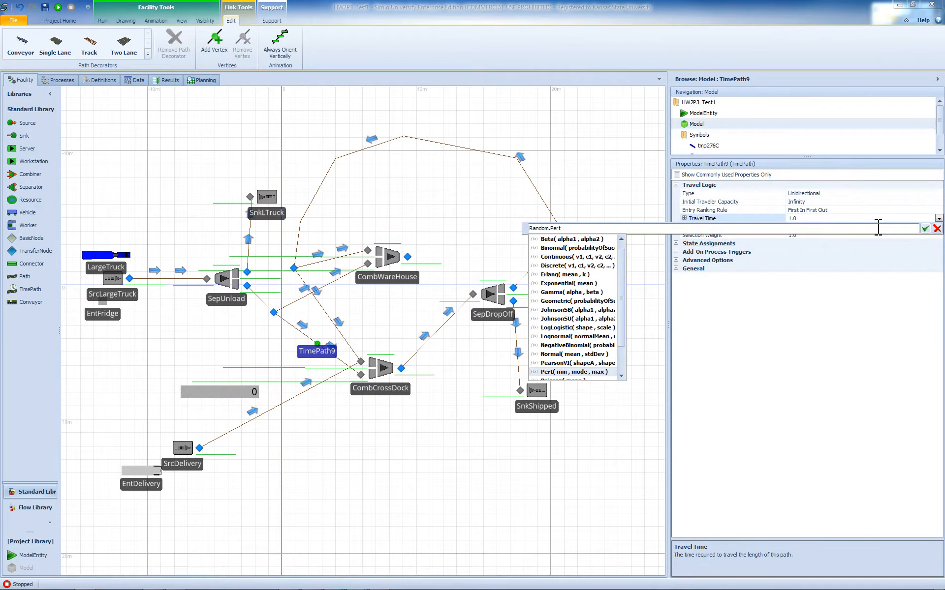
type("(")
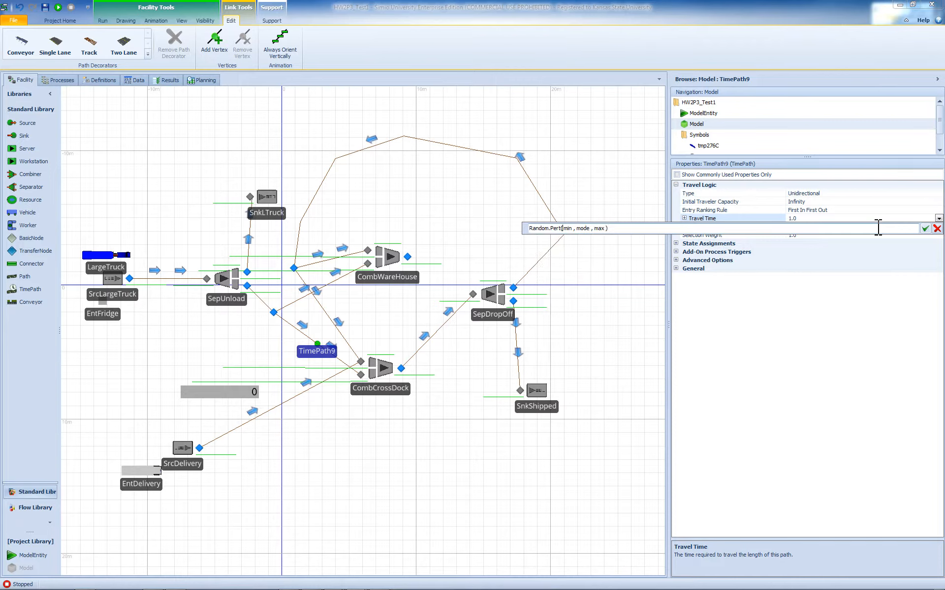
type("15,20,")
type("25)")
key("Return")
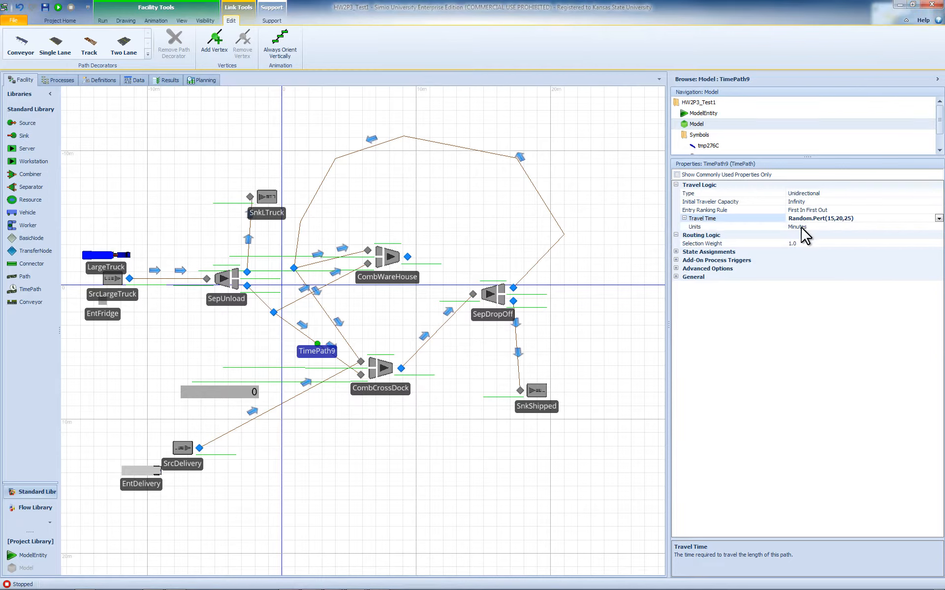
Set the travel time of the time path from the transfer node to CombWareHouse to Random.Pert(10,12,14).
left_click(298, 302)
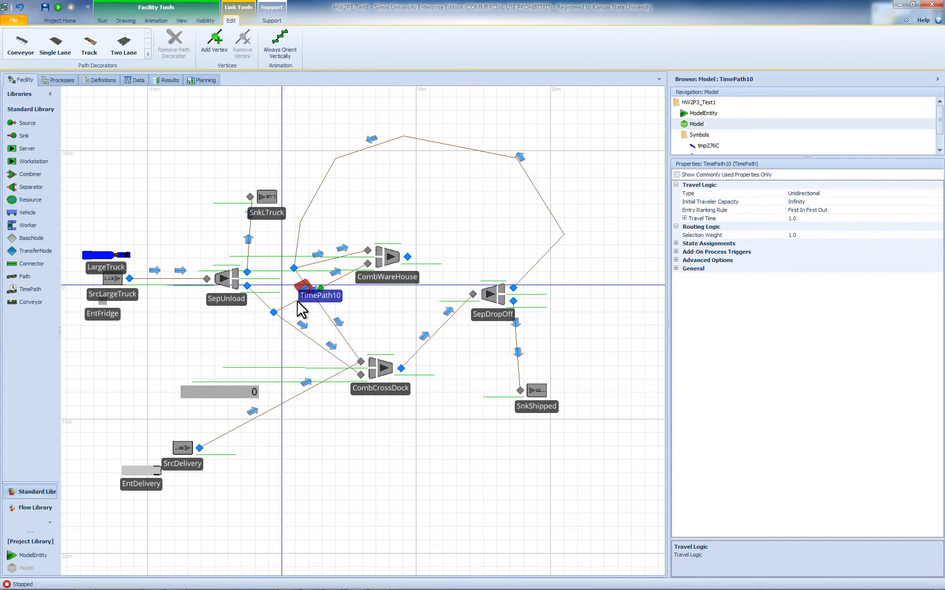
key("F2")
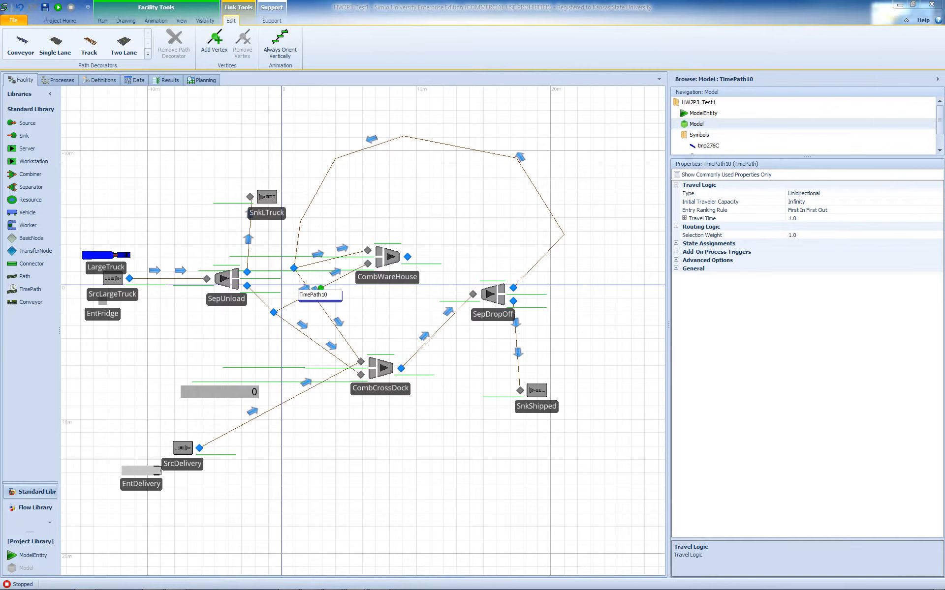
left_click(821, 234)
left_click(828, 218)
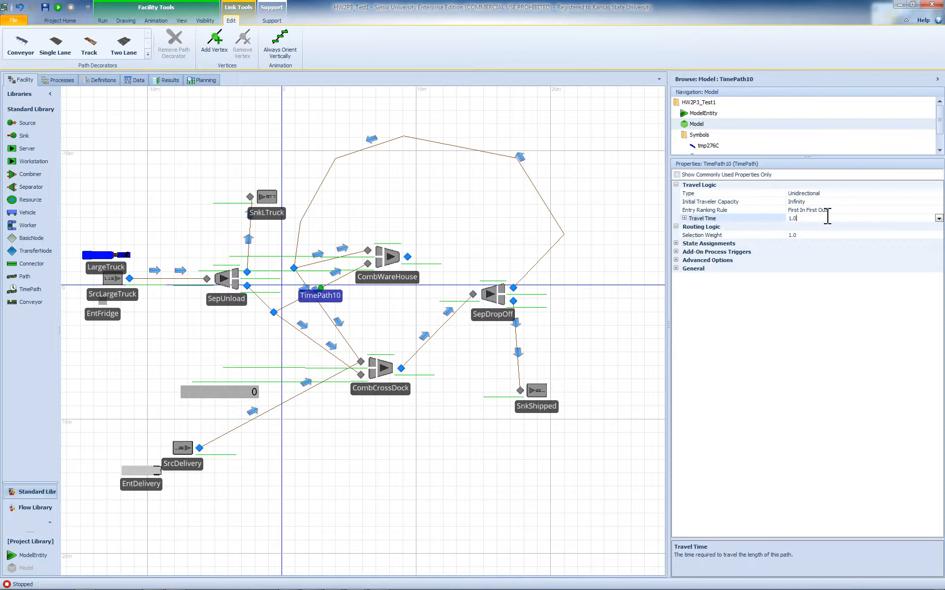
left_click(802, 214)
left_click(797, 217)
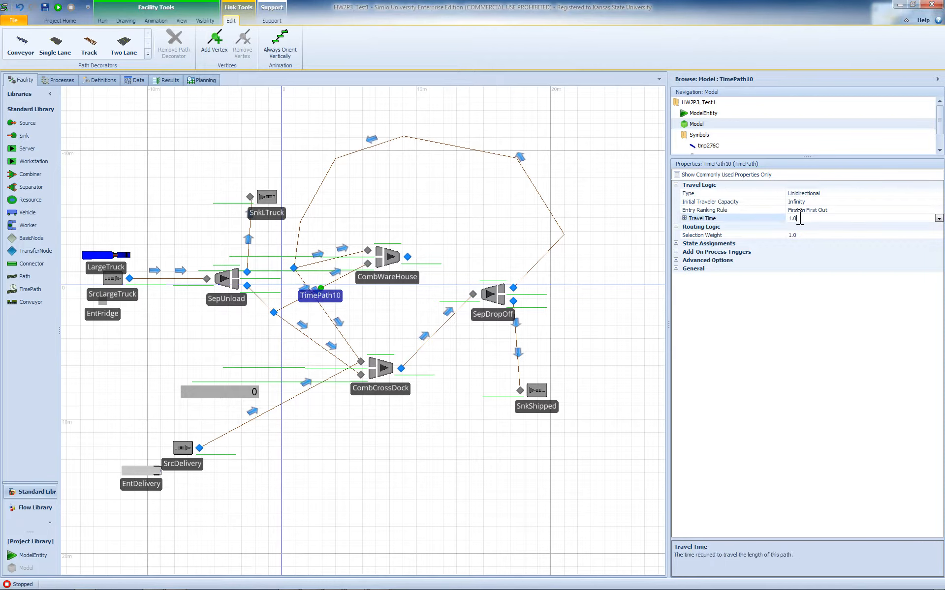
left_click(939, 218)
type("Rand")
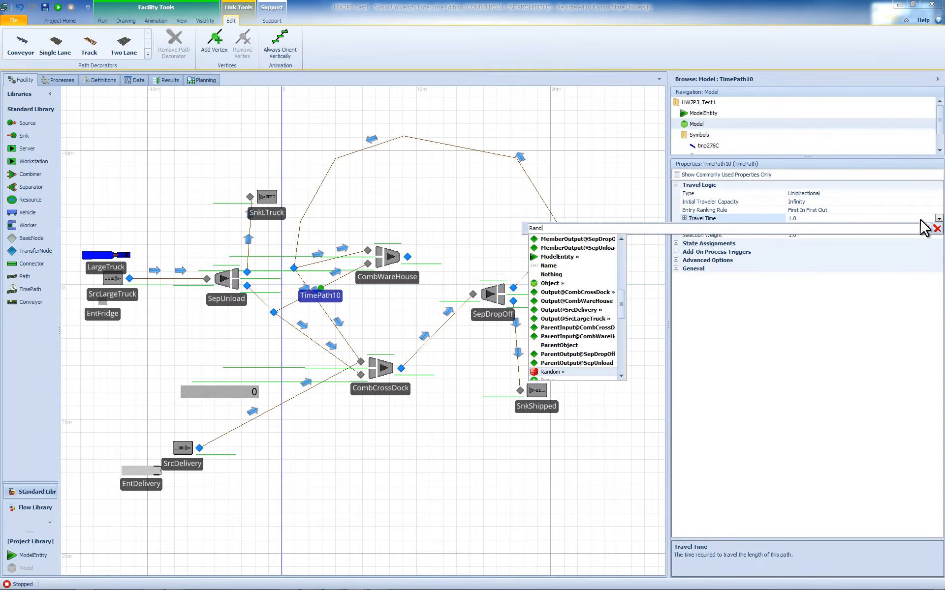
type("om.")
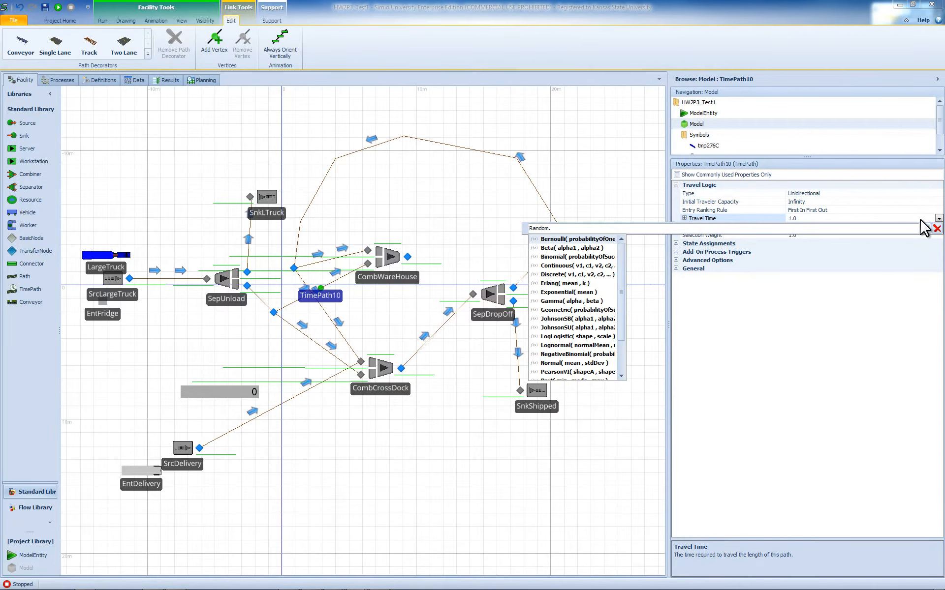
type("Pert(10,12,14")
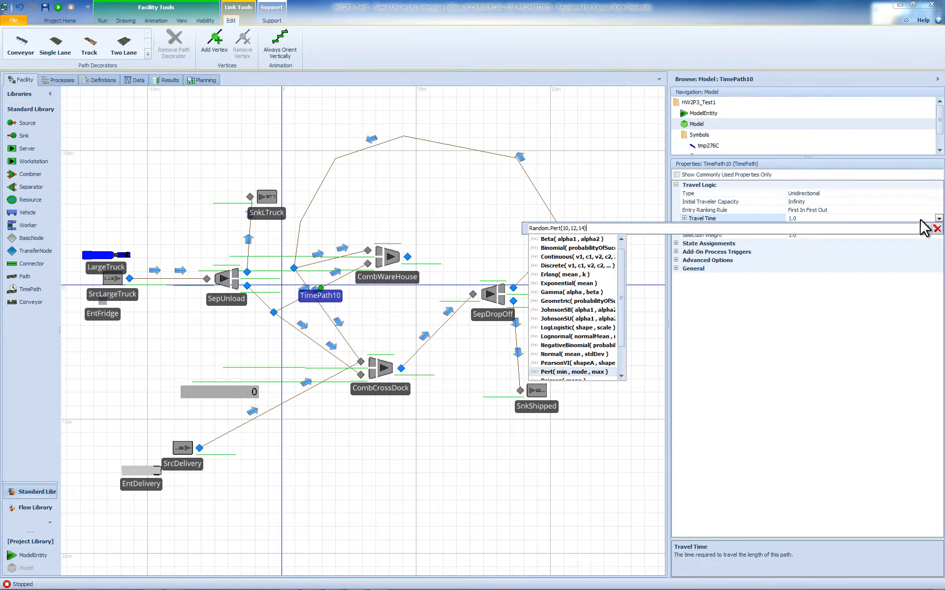
key("Return")
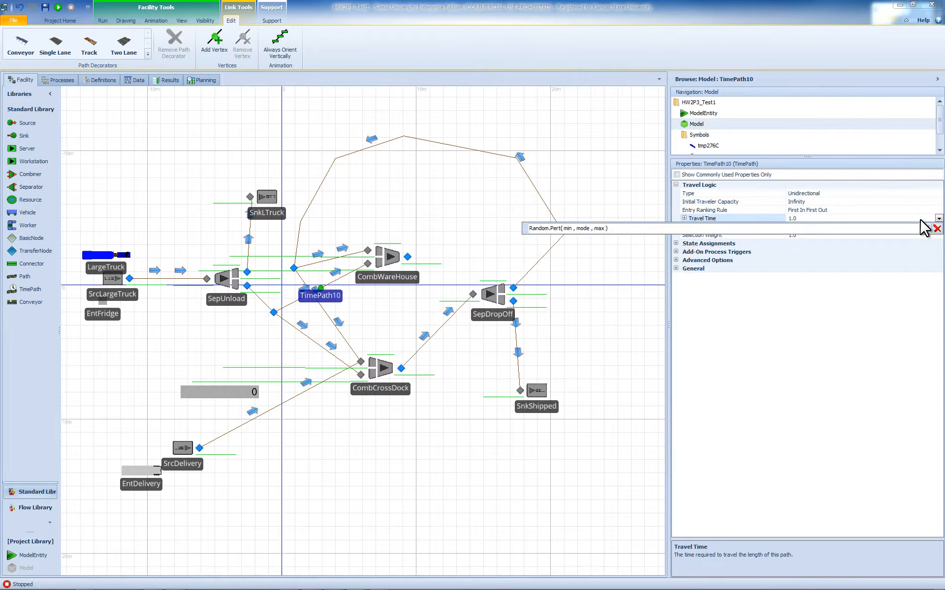
type("10,12,14")
key("Return")
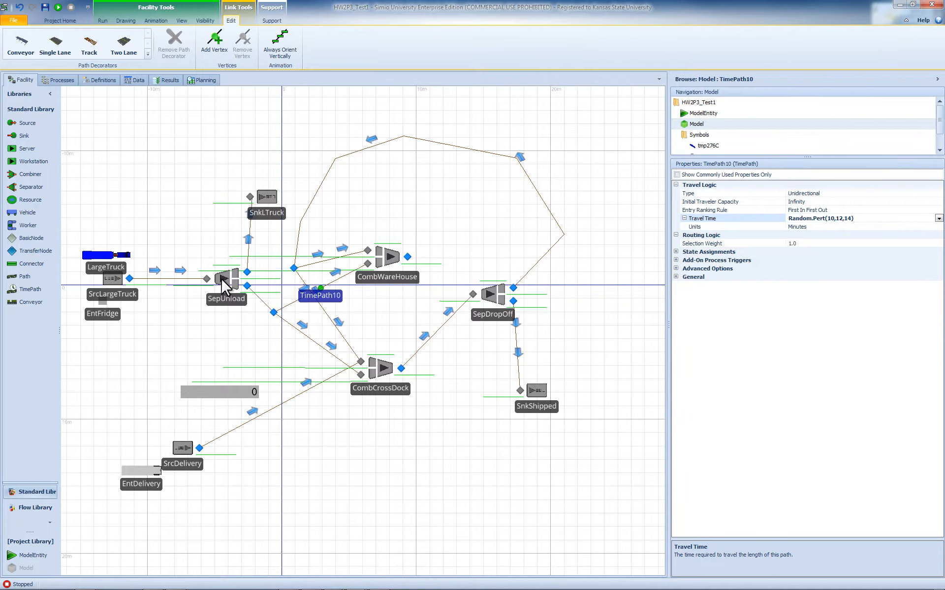
left_click_drag(274, 313, 277, 312)
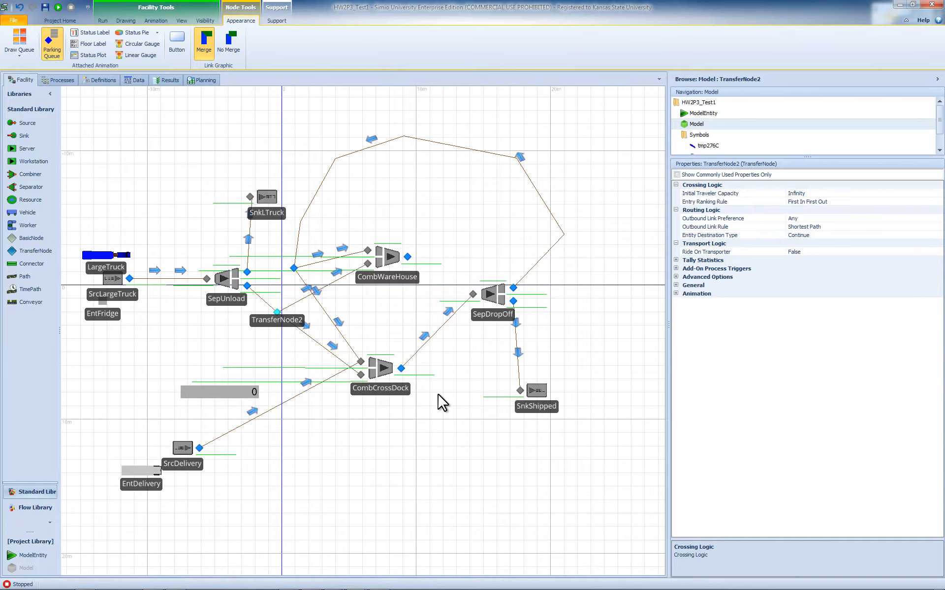
left_click(324, 342)
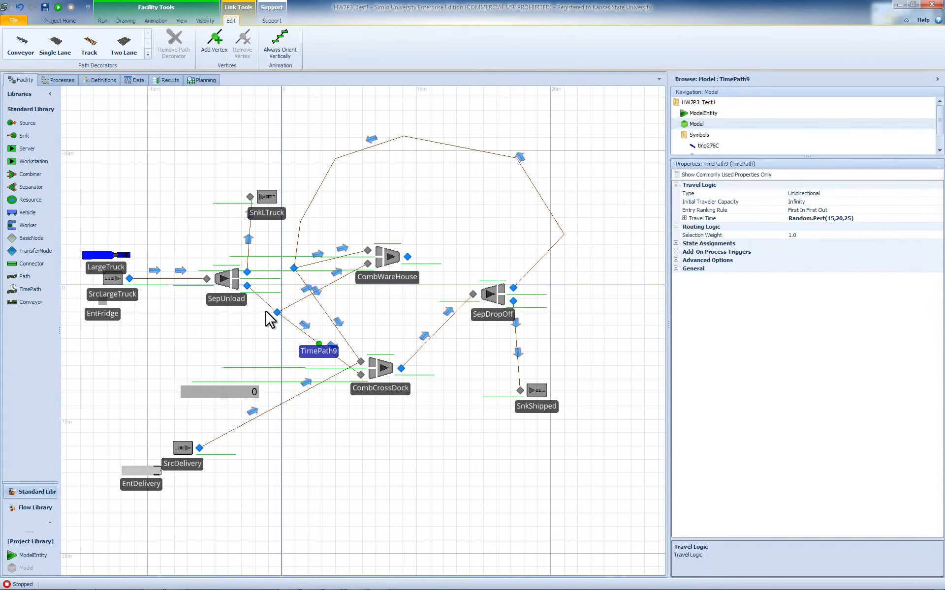
Add a new function to the model's definitions and name it FuncCrossDockSpace.
left_click(106, 81)
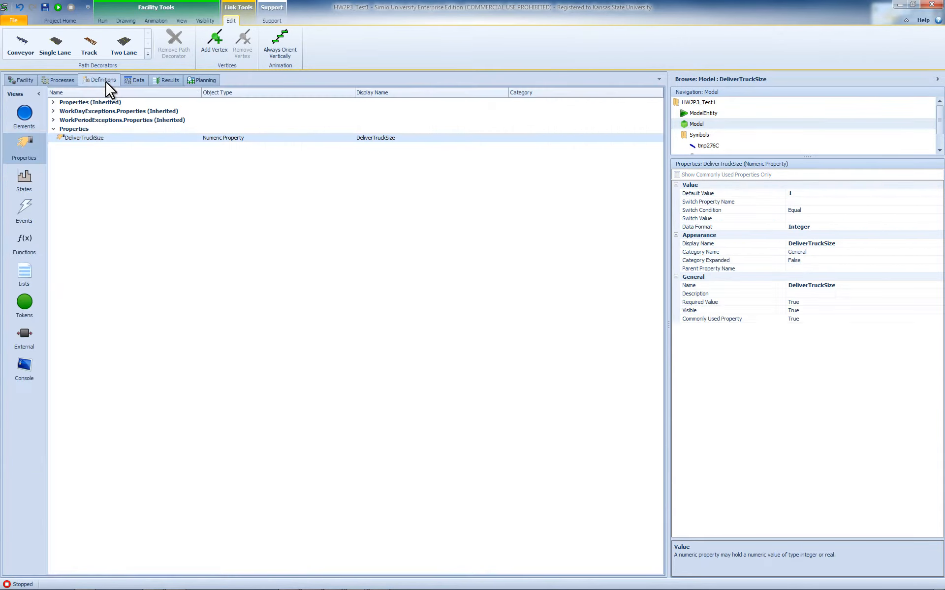
left_click(35, 249)
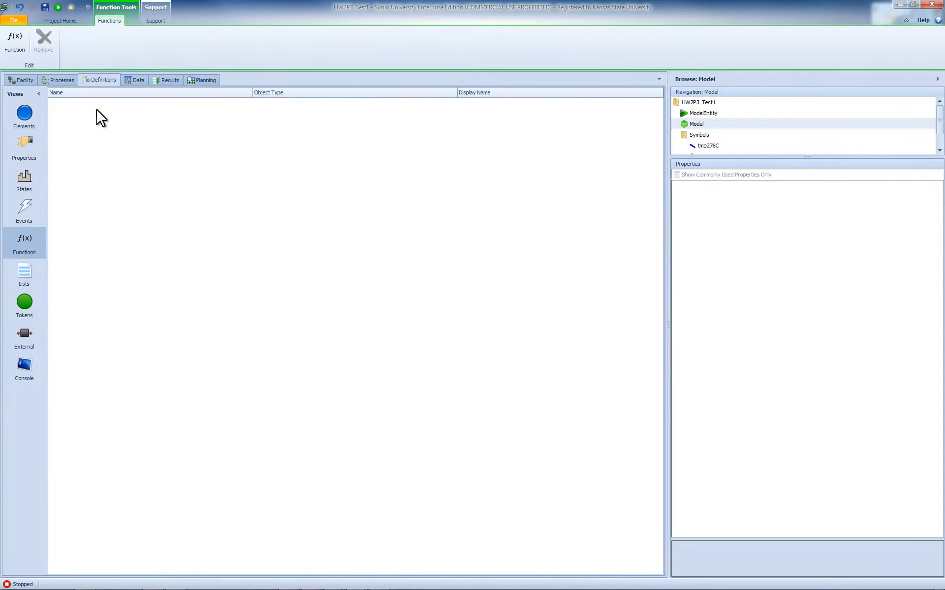
left_click(16, 47)
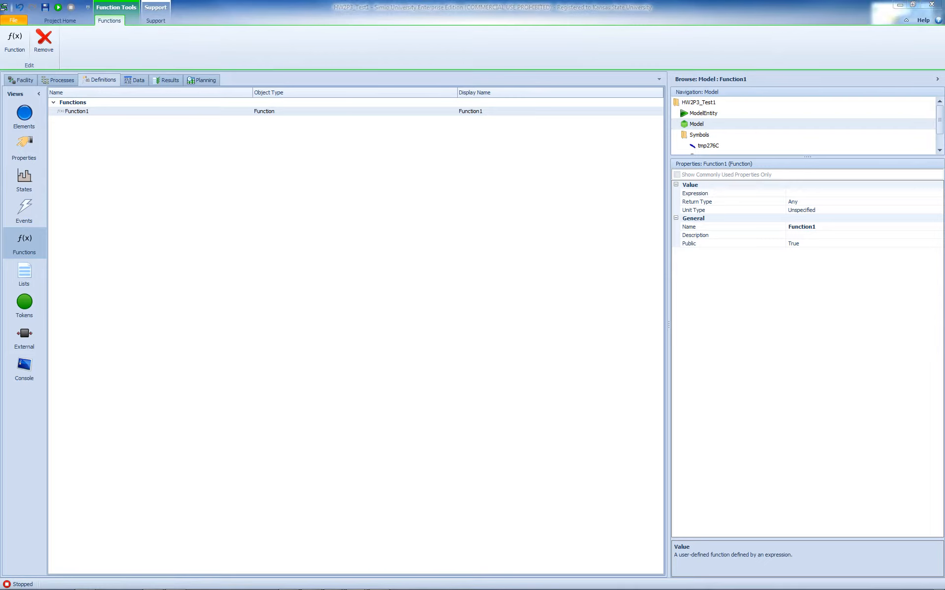
left_click(96, 112)
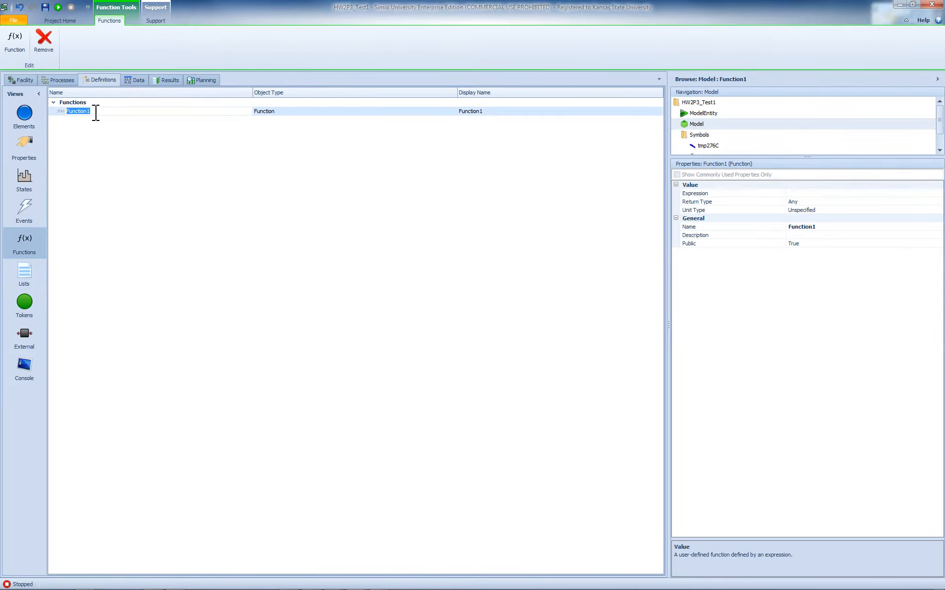
type("FuncCrossDockSpace")
key("Return")
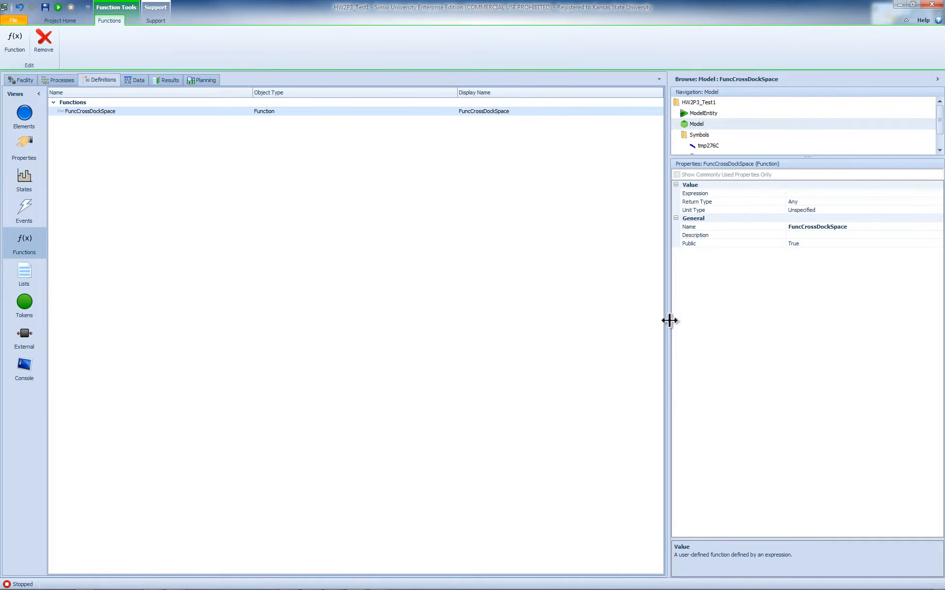
Widen the property value area and begin the FuncCrossDockSpace expression with DeliverTruckSize*(1+.
left_click_drag(668, 327, 526, 327)
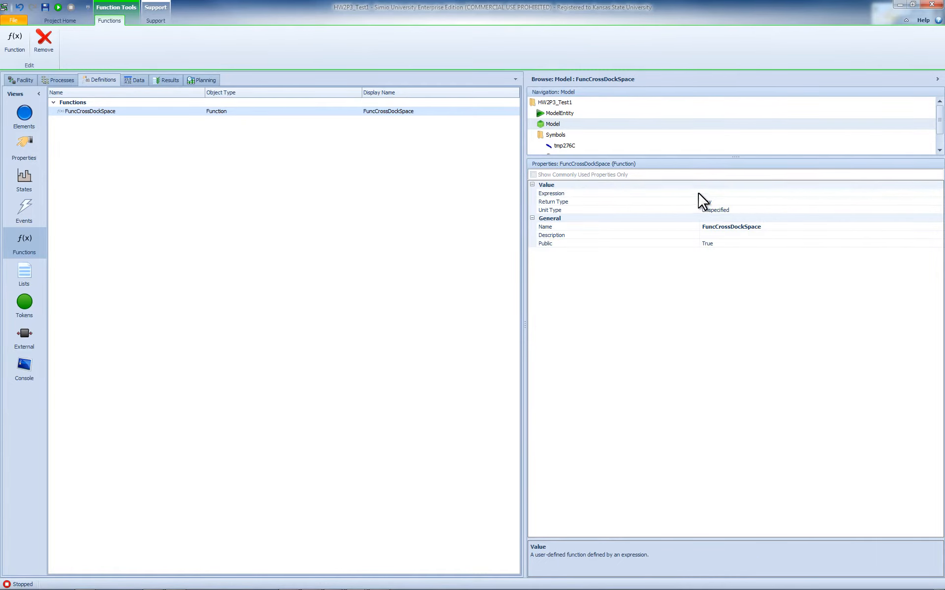
left_click_drag(701, 192, 594, 193)
left_click(645, 193)
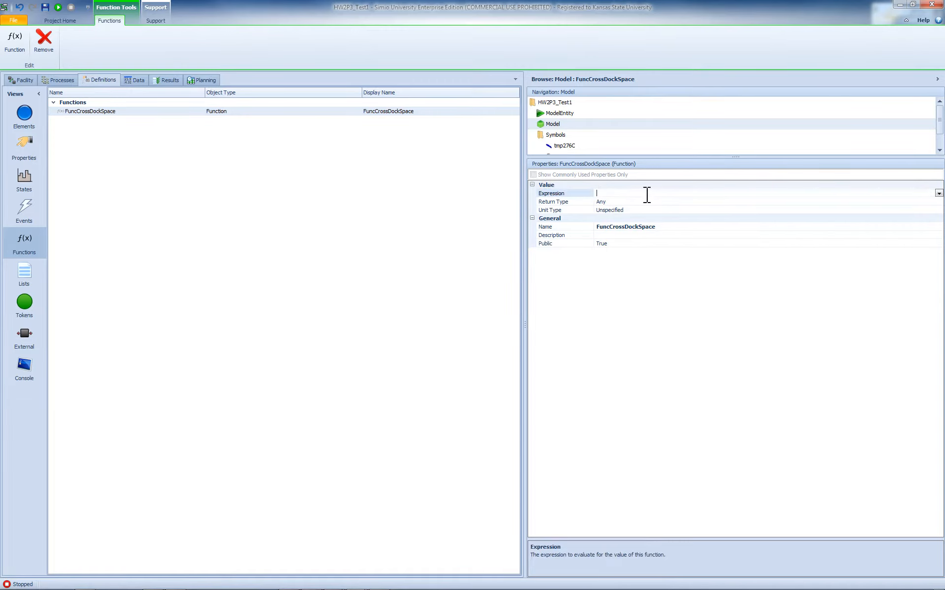
left_click(938, 194)
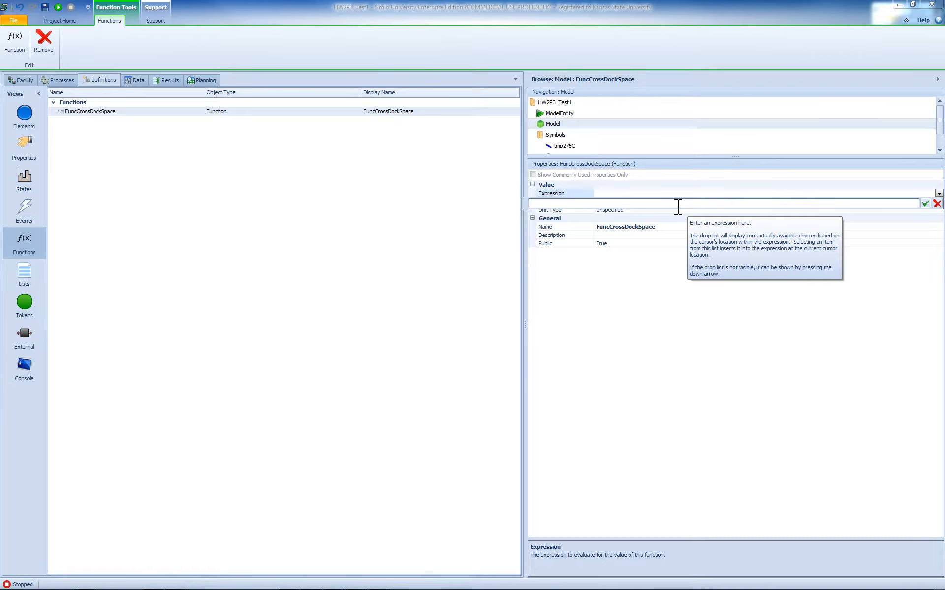
type("Del")
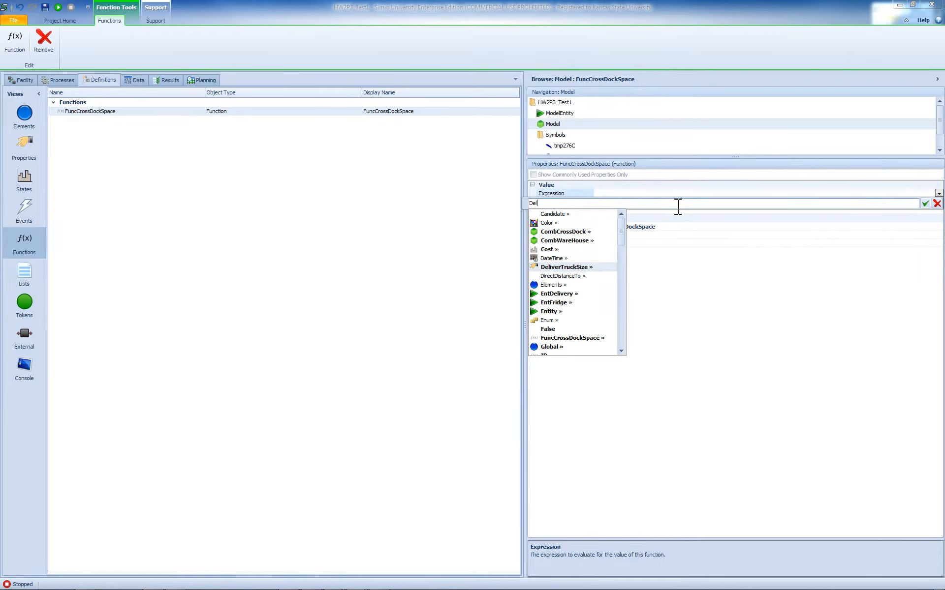
key("Tab")
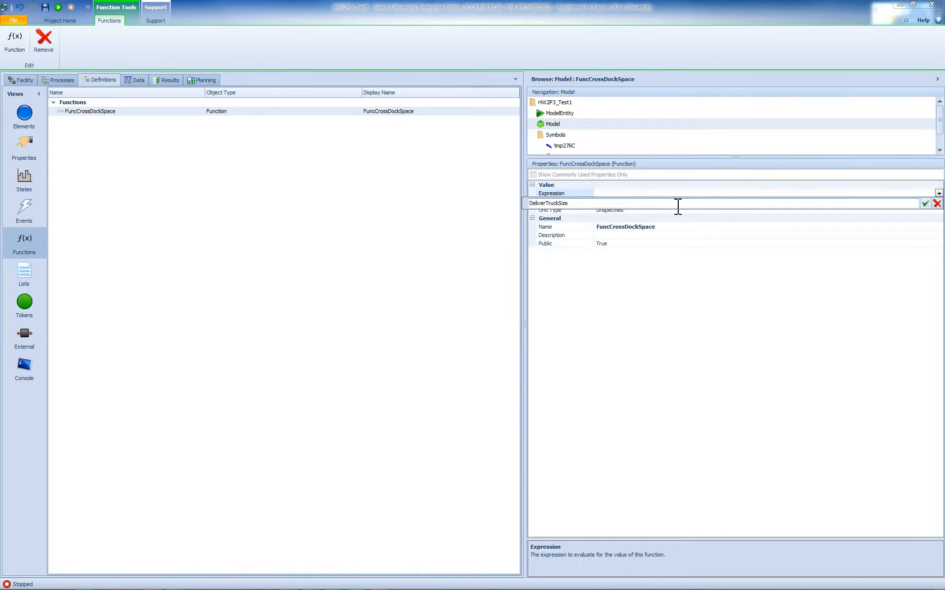
type("*(1+")
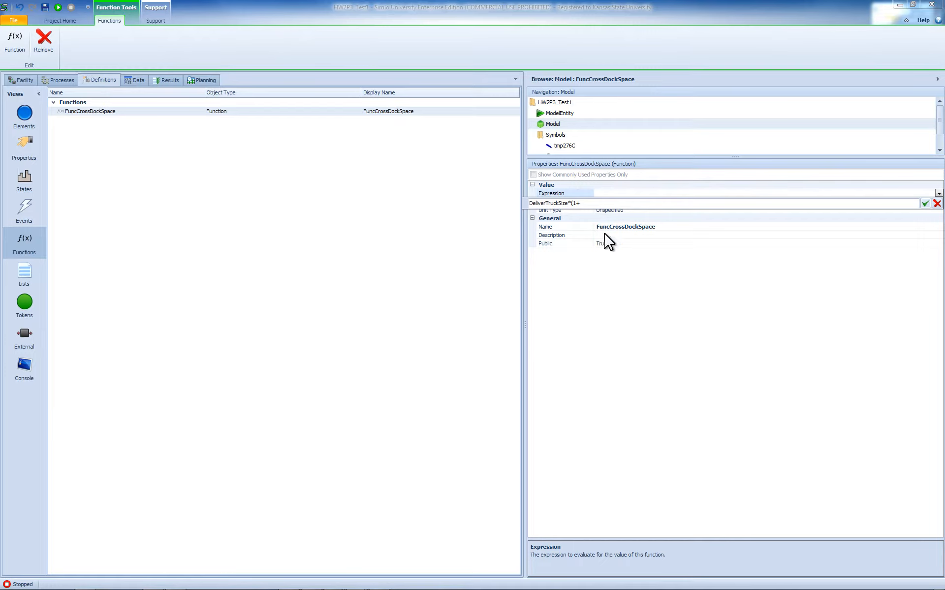
Extend the FuncCrossDockSpace expression with a reference to CombCrossDock.ParentInputBuffer.
left_click(599, 203)
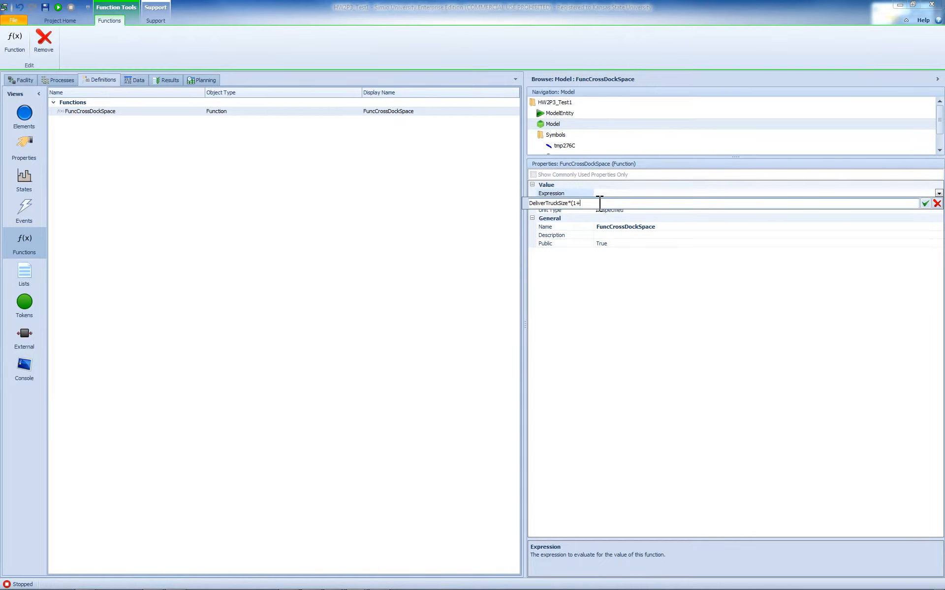
type("C")
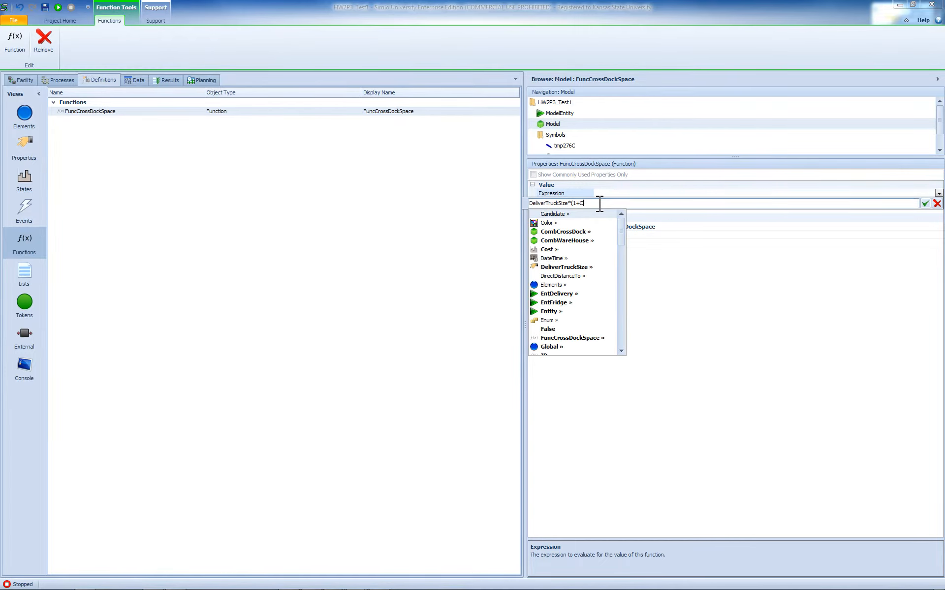
key("Down")
key("Down")
type("ombCrossDock.")
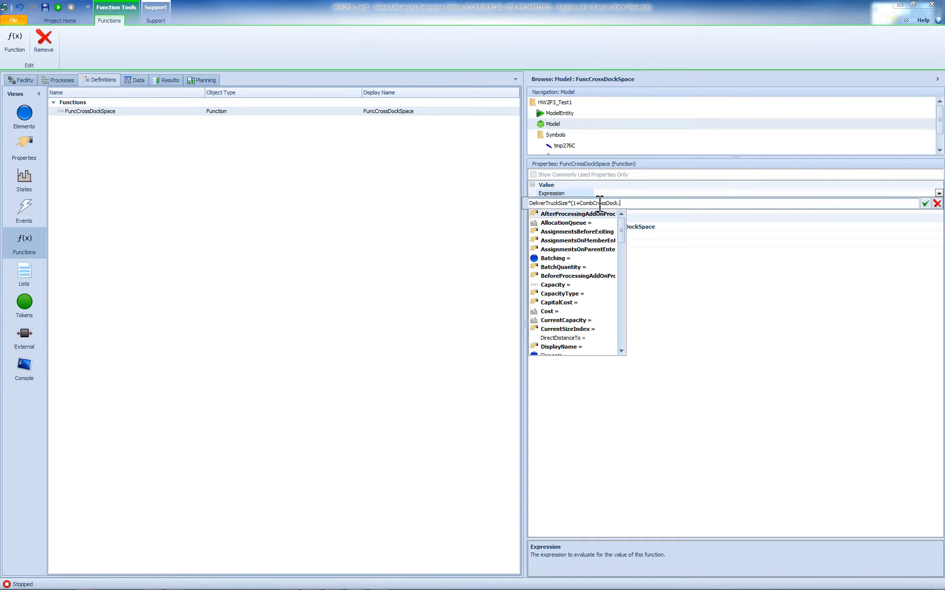
type("In")
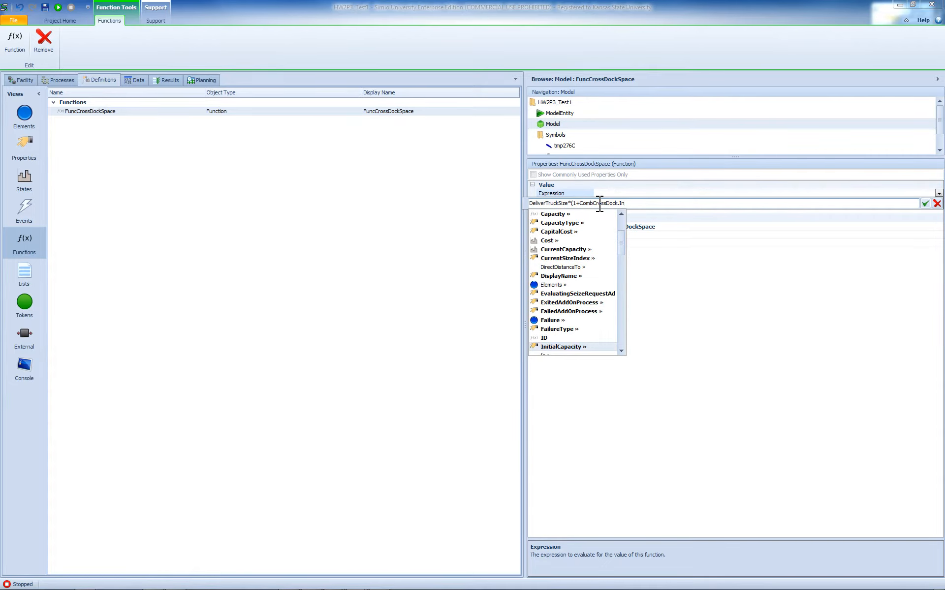
key("Down")
key("Down")
key("Down")
key("Down")
key("Down")
key("Down")
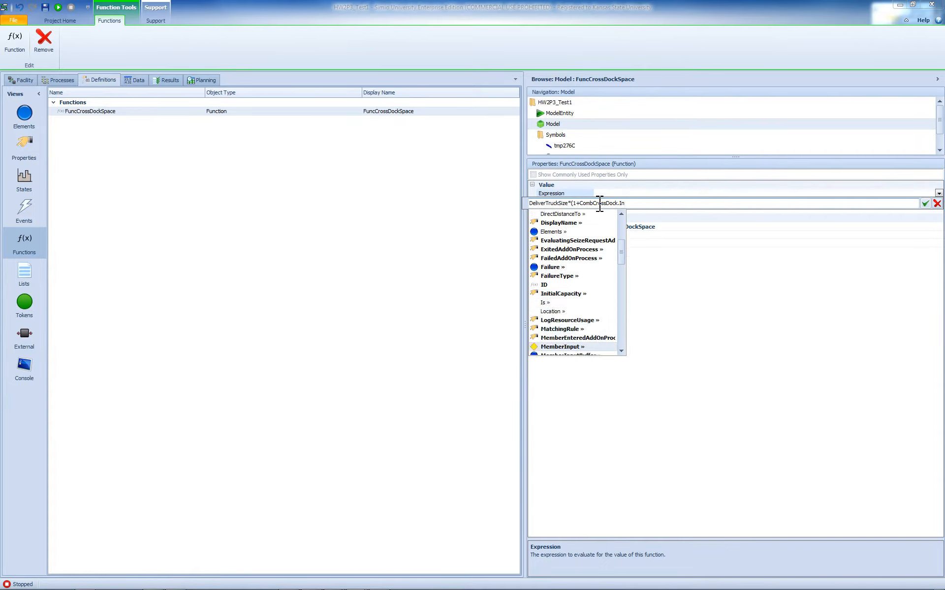
key("Down")
key("Down")
key("Down")
key("Down")
key("Down")
key("Down")
key("Down")
key("Down")
key("Down")
key("Down")
key("Down")
key("Down")
key("Down")
key("Down")
key("Down")
key("Down")
key("Down")
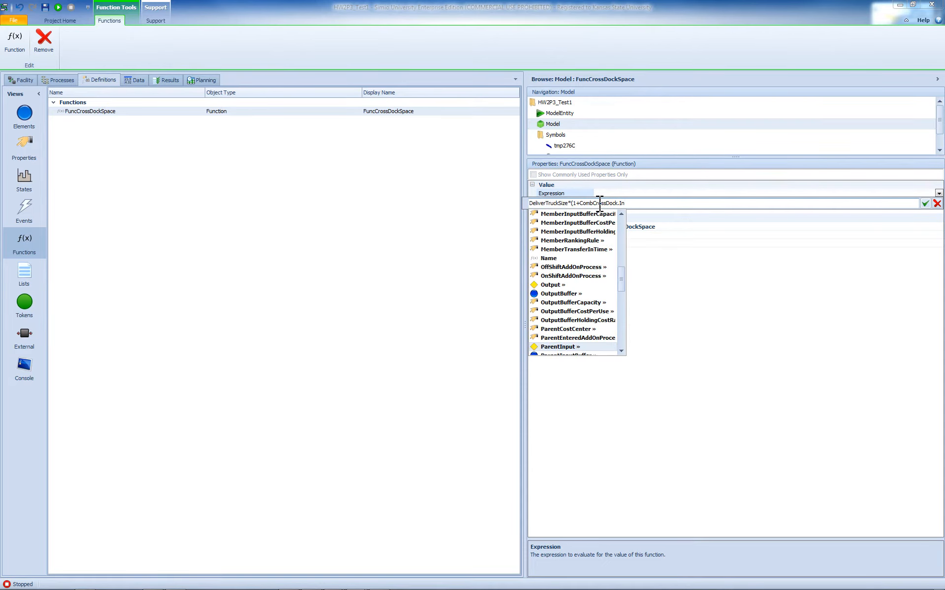
key("Up")
key("Up")
key("Up")
key("Up")
key("Up")
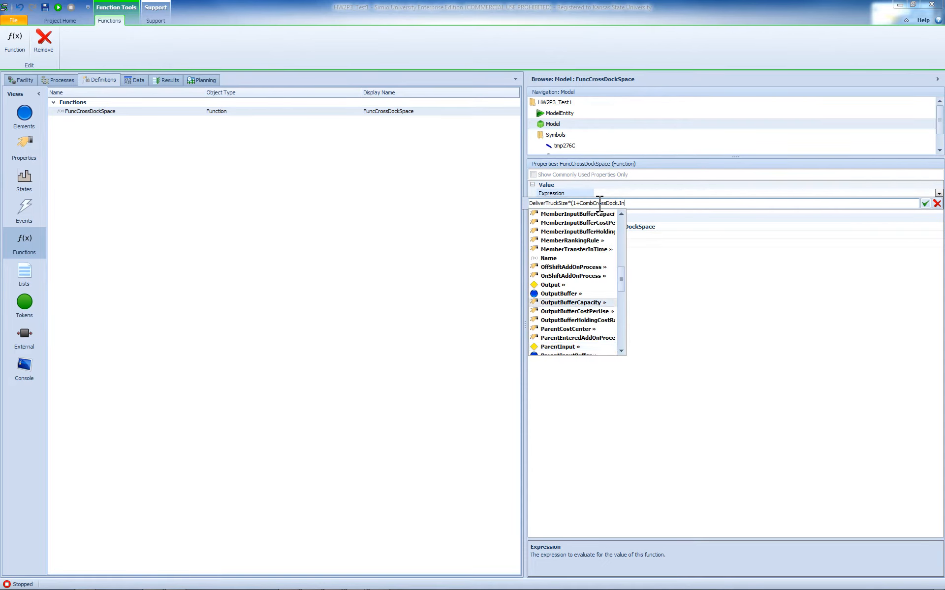
key("Down")
key("Down")
key("Down")
key("Down")
key("Down")
key("Down")
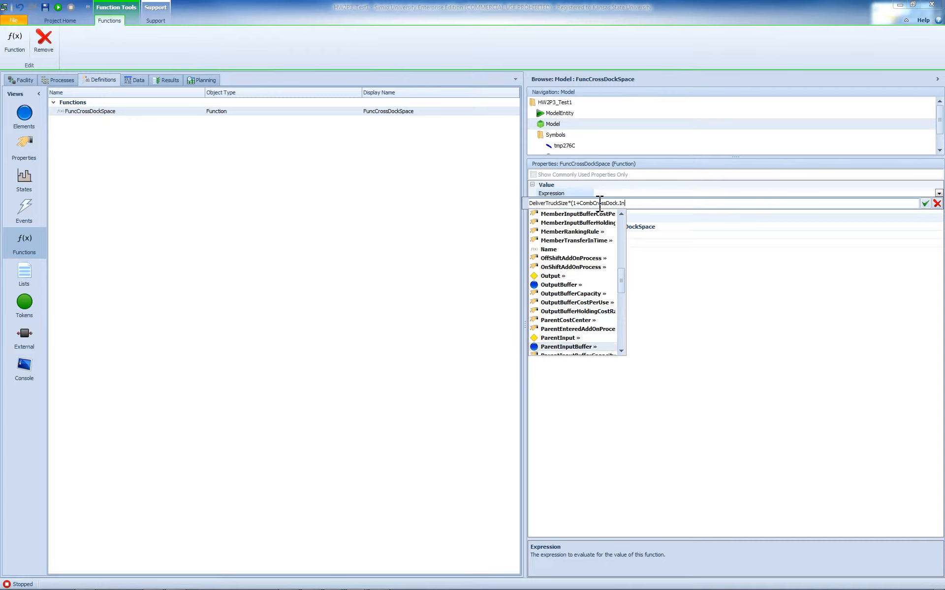
key("Return")
type(".")
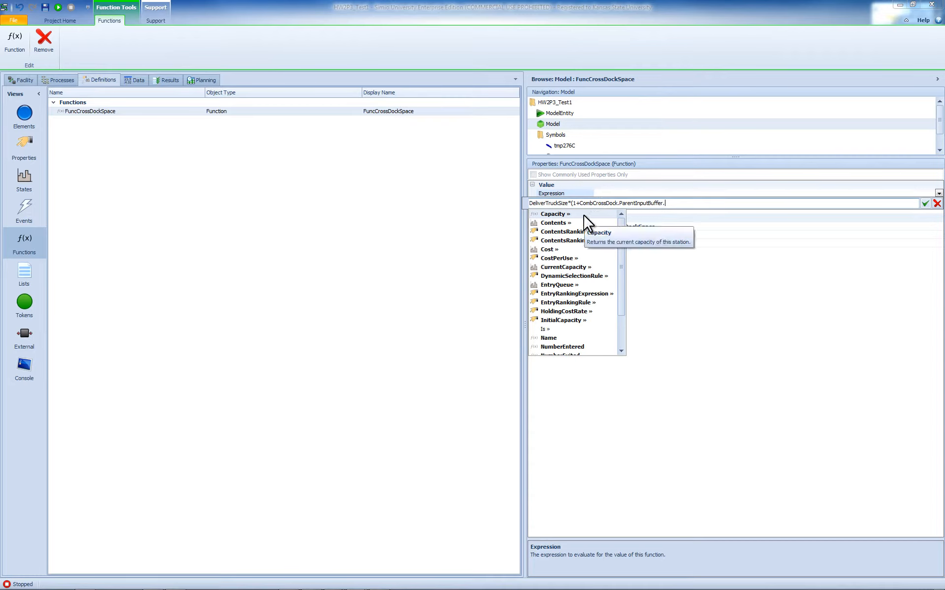
Complete the ParentInputBuffer term of the FuncCrossDockSpace expression with .Contents.NumberWaiting and close its parenthesis.
key("Down")
type("Contents.")
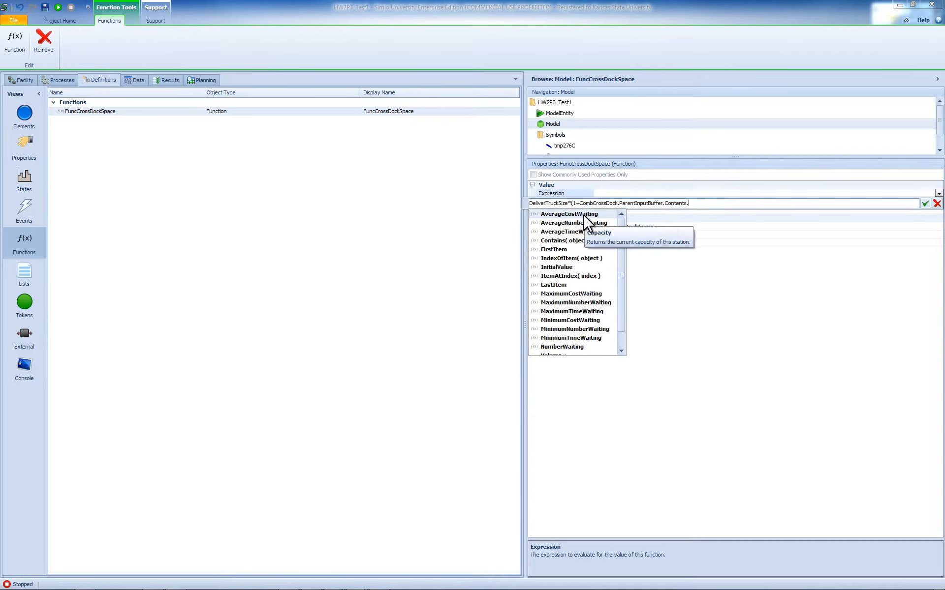
type("Nu")
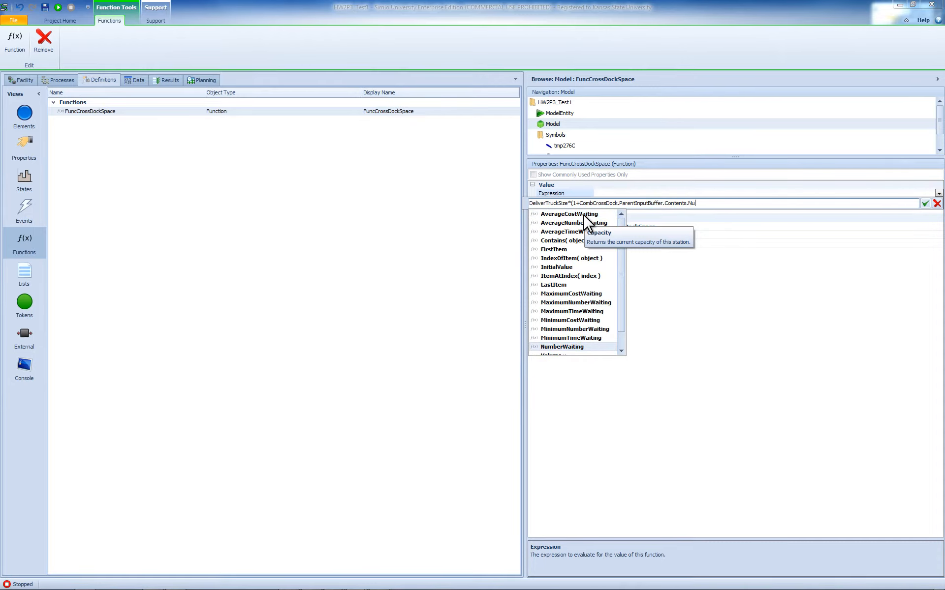
key("Tab")
type(")")
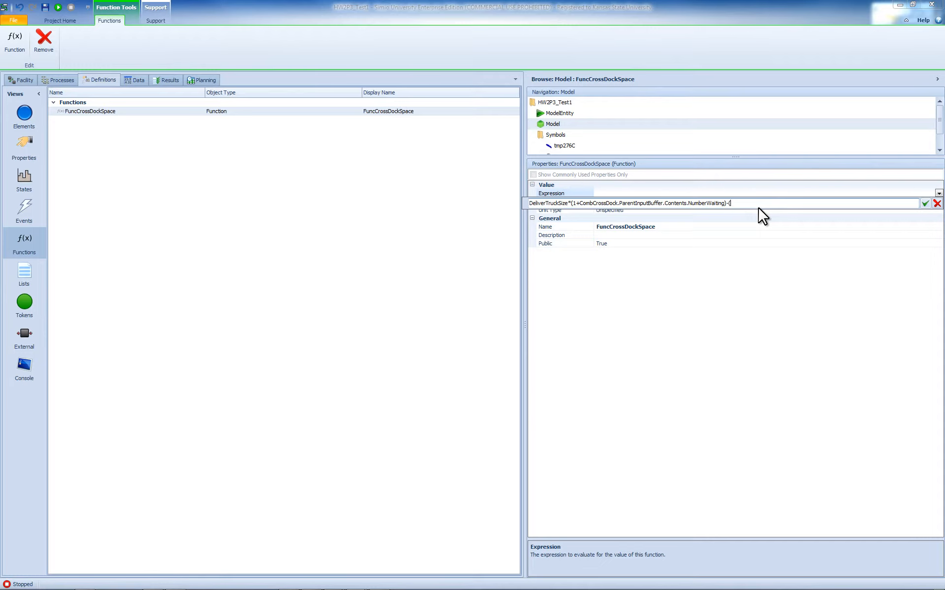
Extend the FuncCrossDockSpace expression with a subtracted, parenthesised reference to CombCrossDock.MemberInput.
type("Cob")
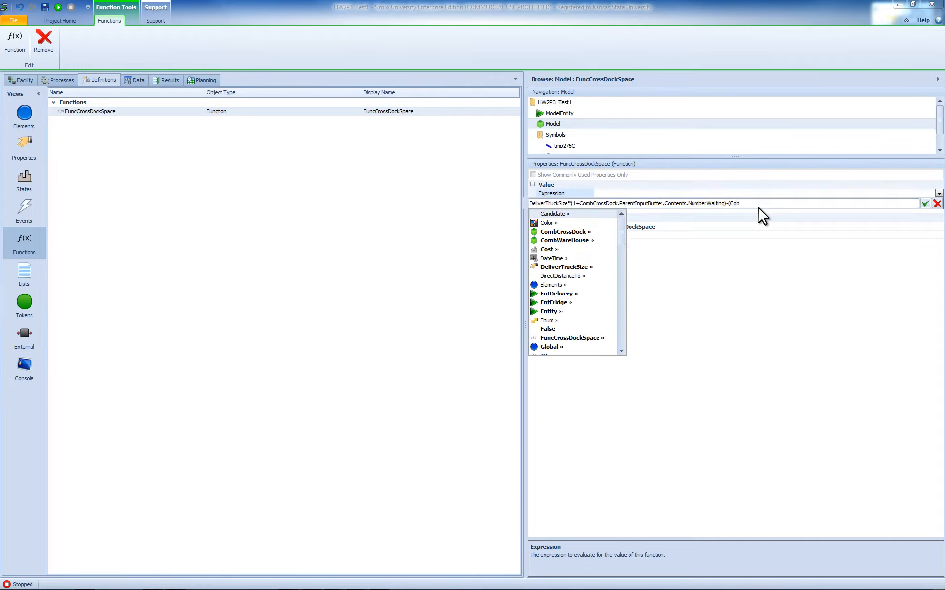
key("BackSpace")
type("m")
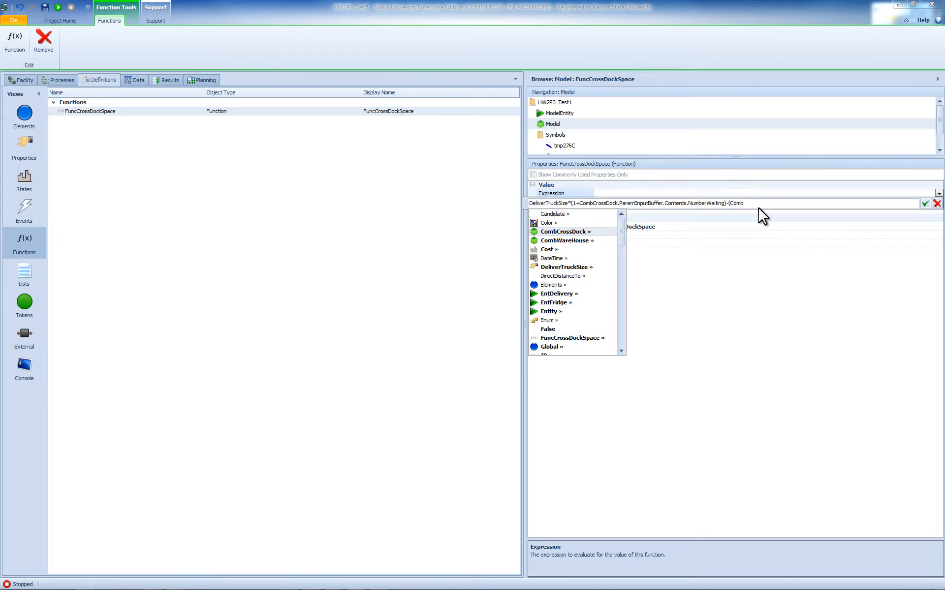
type("bCrossDock.M")
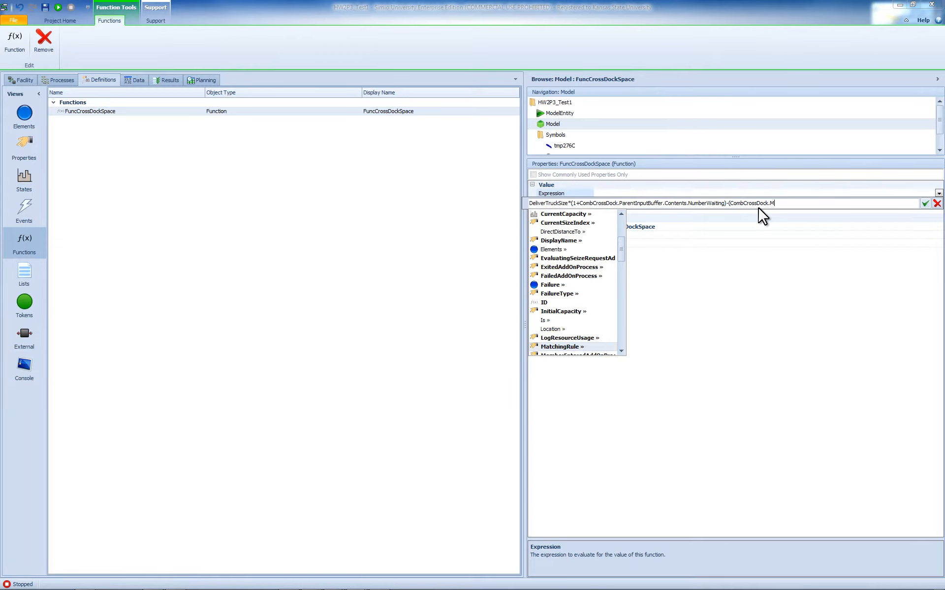
key("Down")
key("Down")
key("Down")
key("Down")
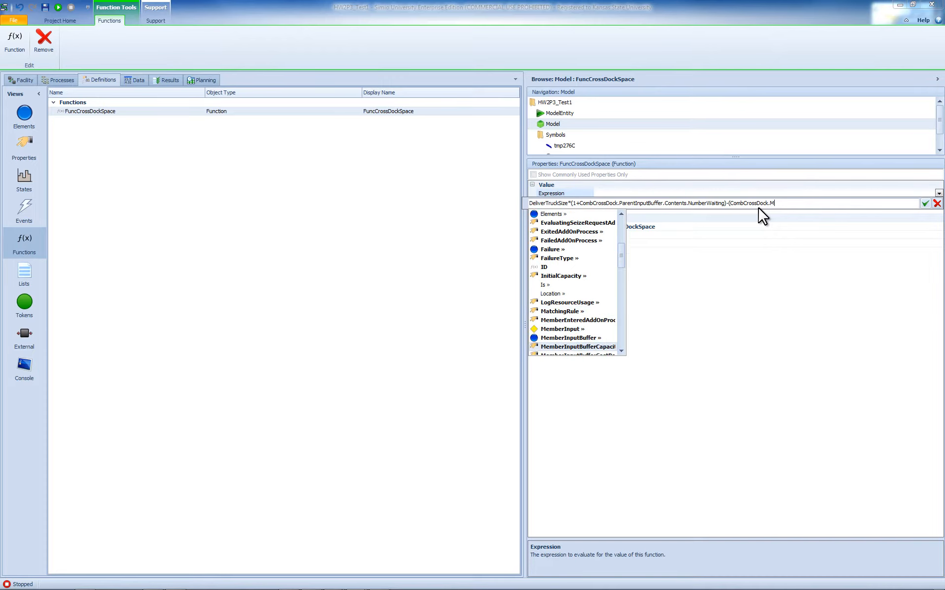
key("Up")
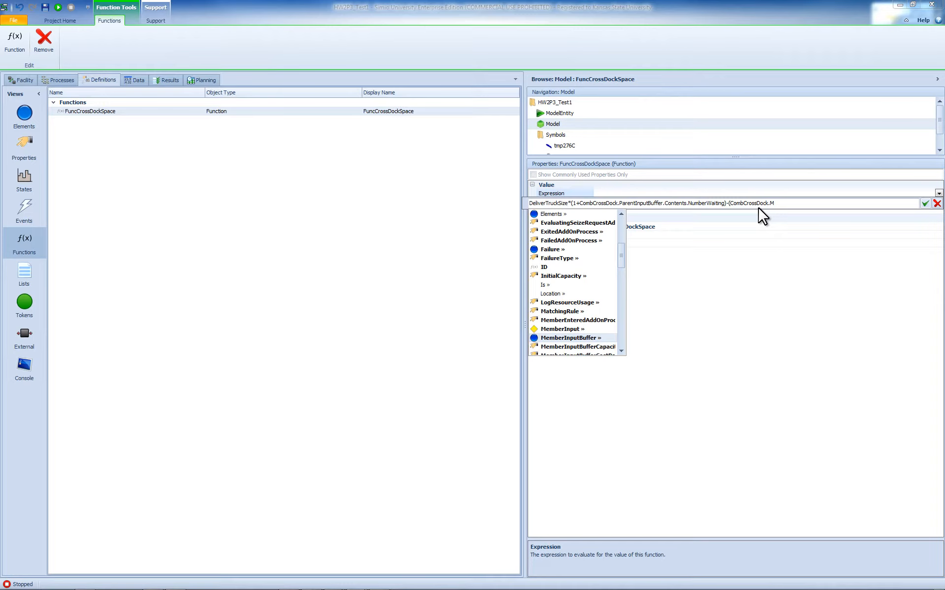
key("Up")
key("Return")
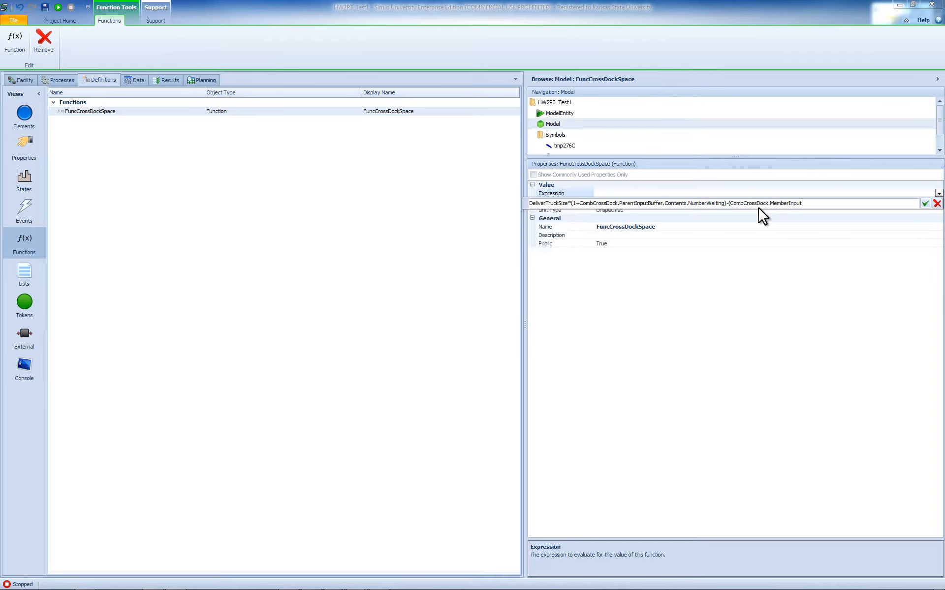
Complete the MemberInput reference in the expression with .NumberTravelers.RoutingIn.
type(".")
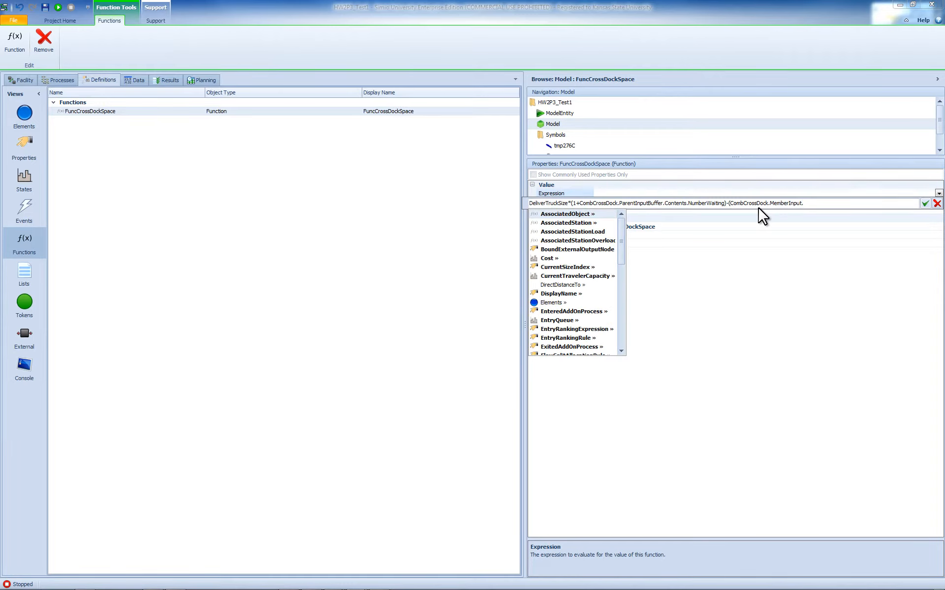
type("N")
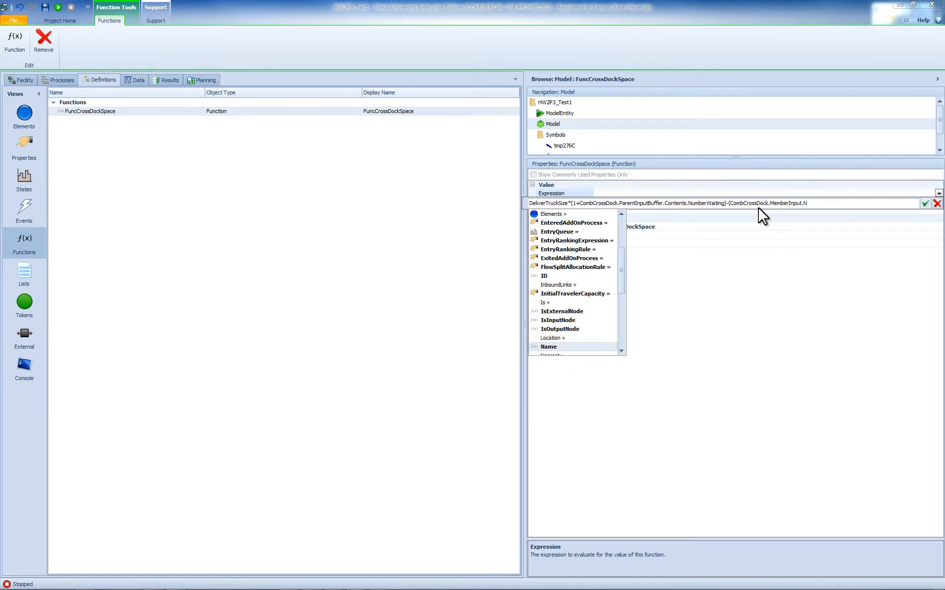
key("Down")
key("Down")
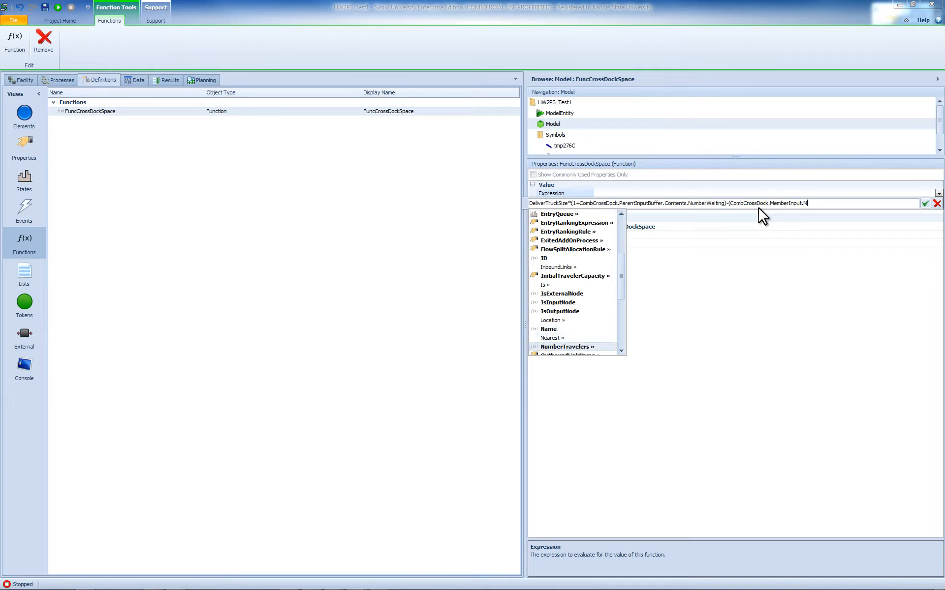
key("Return")
type(".")
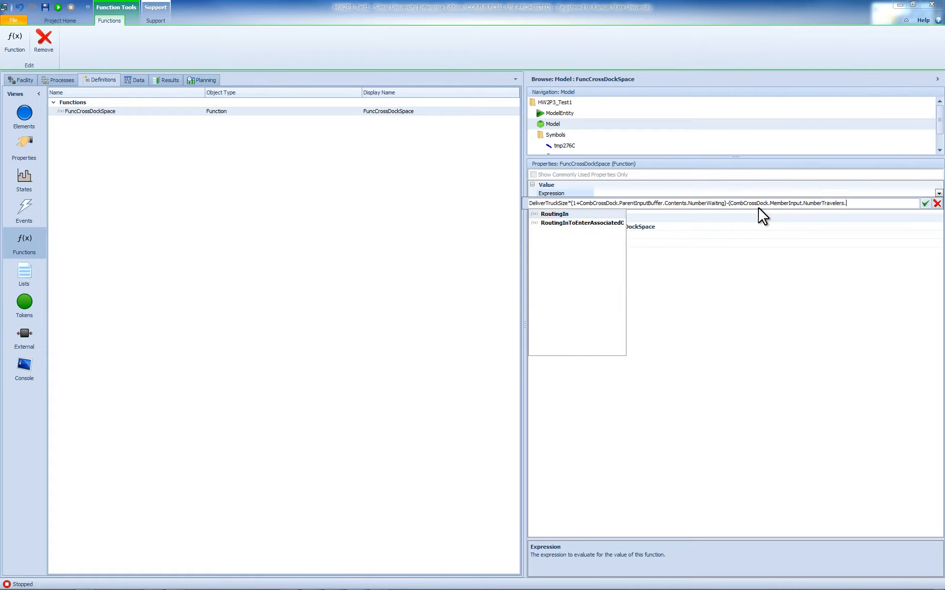
key("Return")
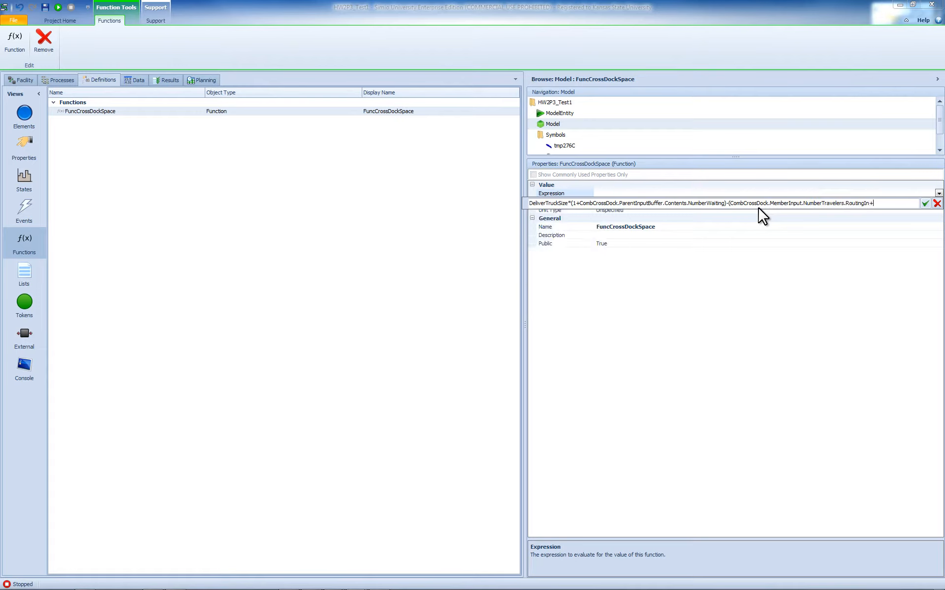
Add +CombCrossDock.MemberInputBuffer.Contents.NumberWaiting to the subtracted part of the expression and close the parenthesis.
type("+C")
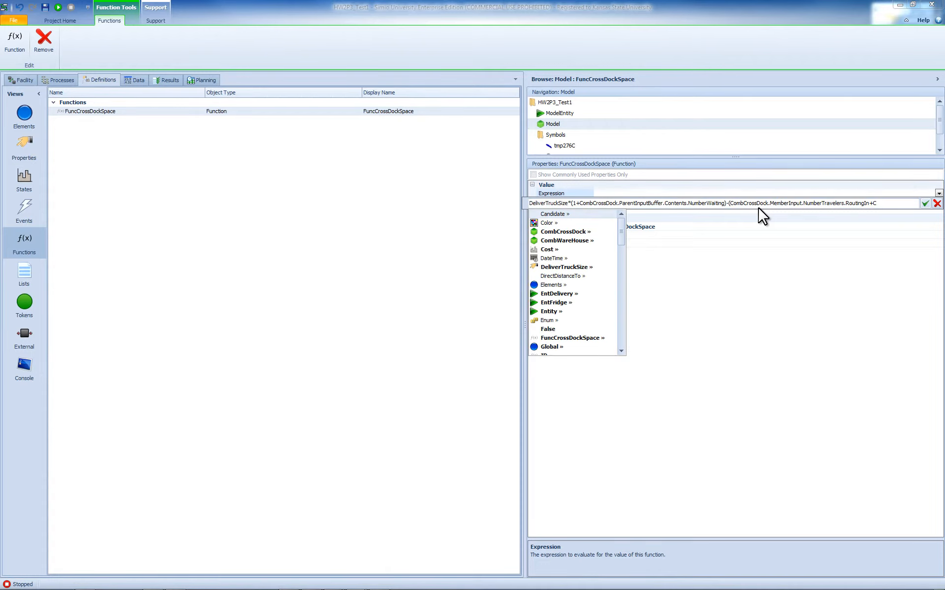
type("on")
type("mb")
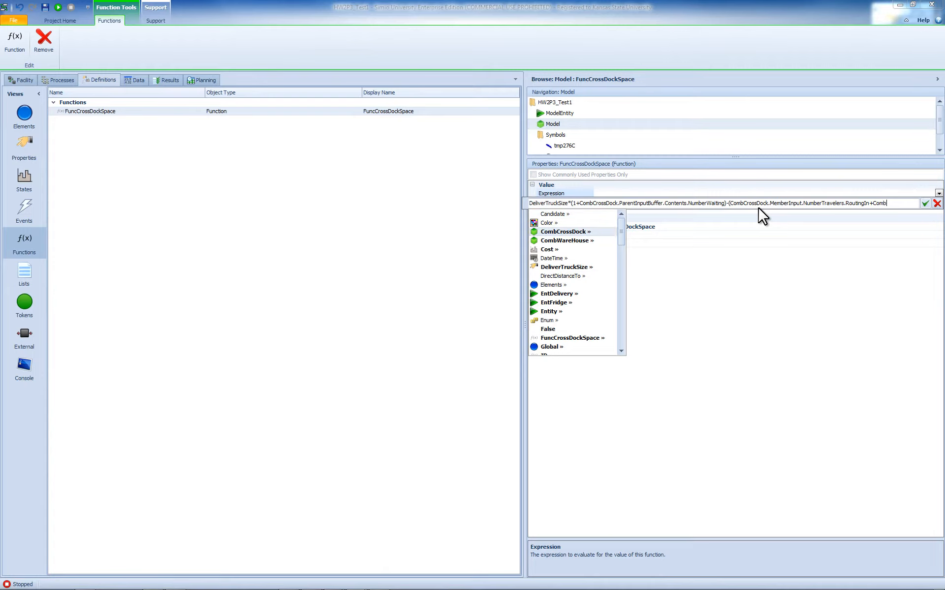
type("CrossDock.")
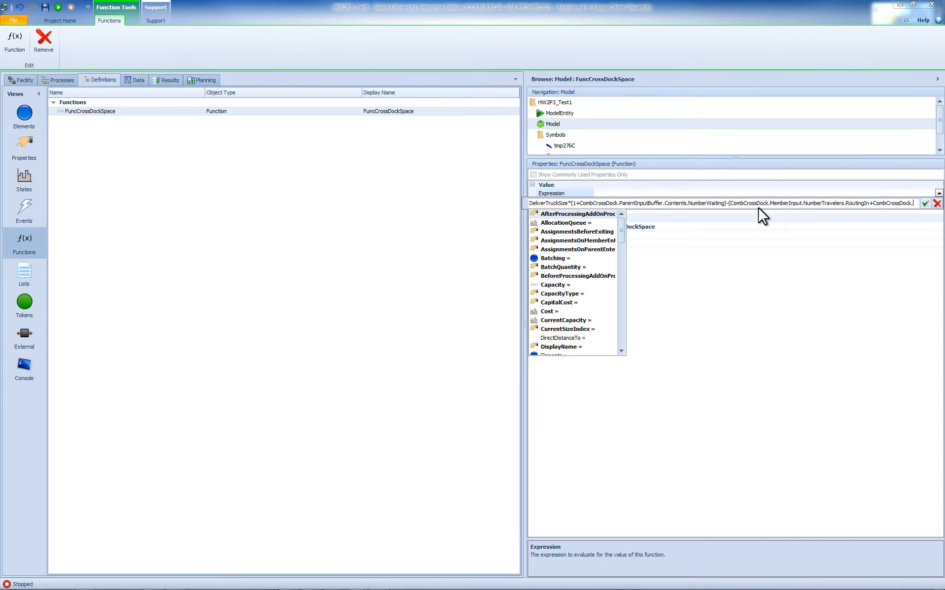
type("M")
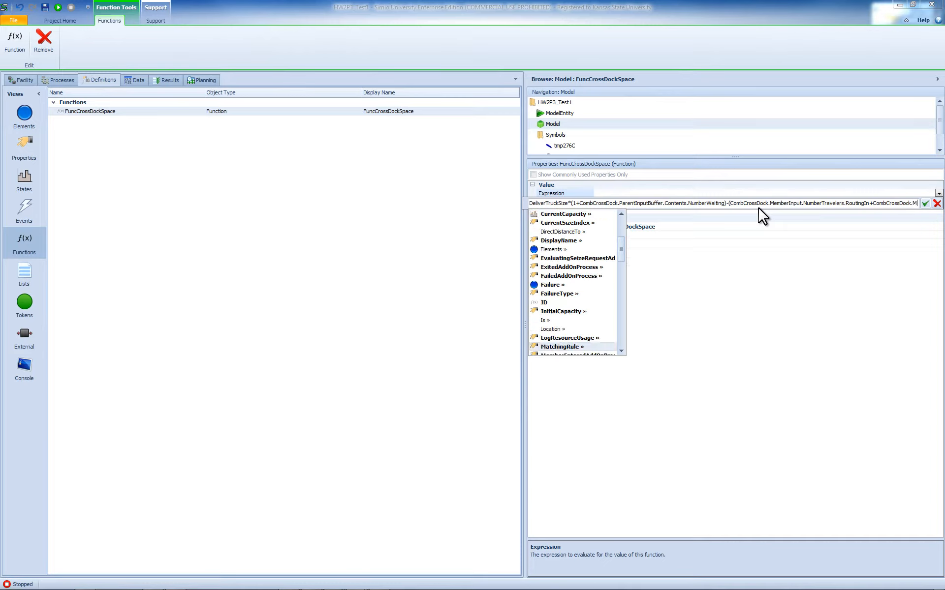
key("Down")
key("Down")
key("Down")
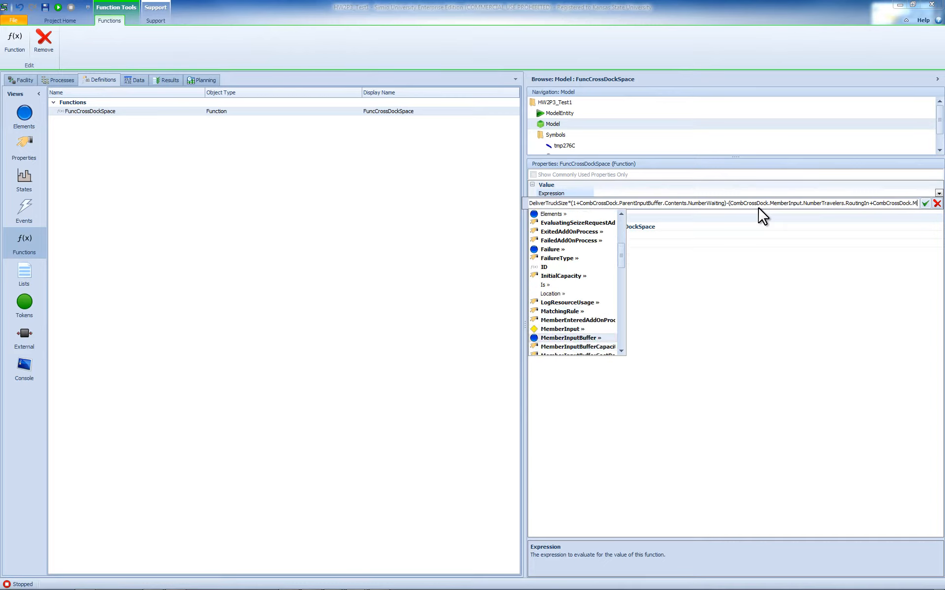
type("emberInputBuffer.Co")
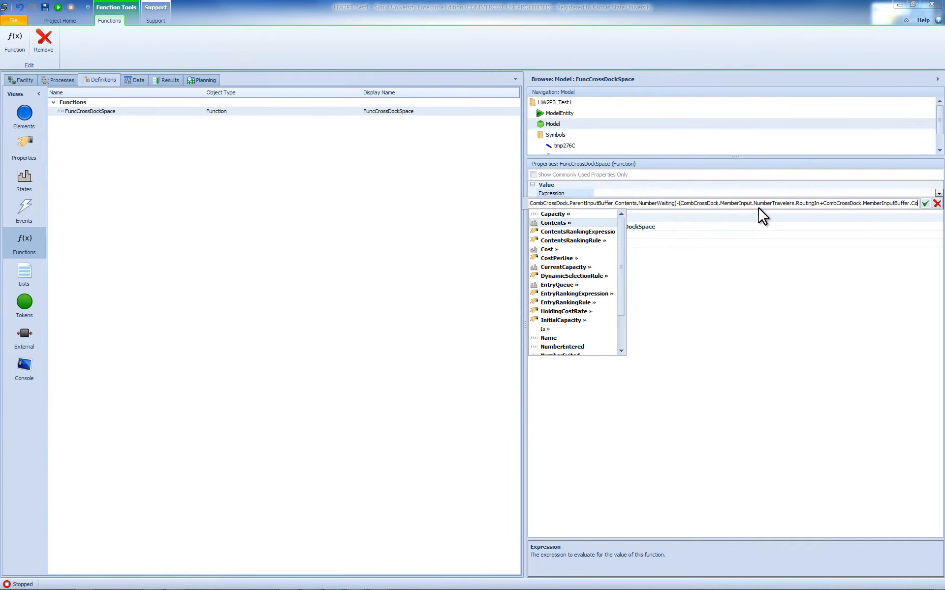
type("ntents.")
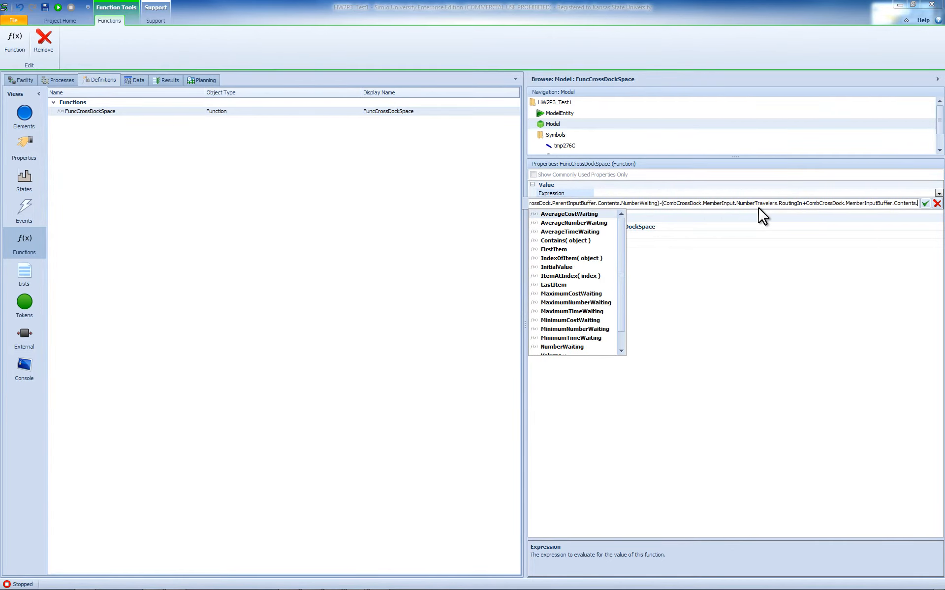
type("umberWaiting")
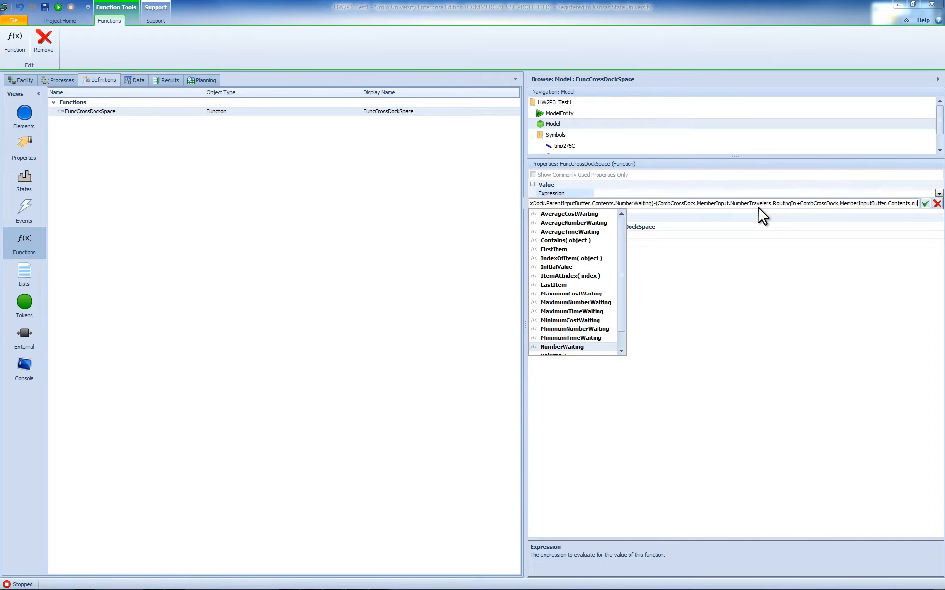
key("Return")
type(")")
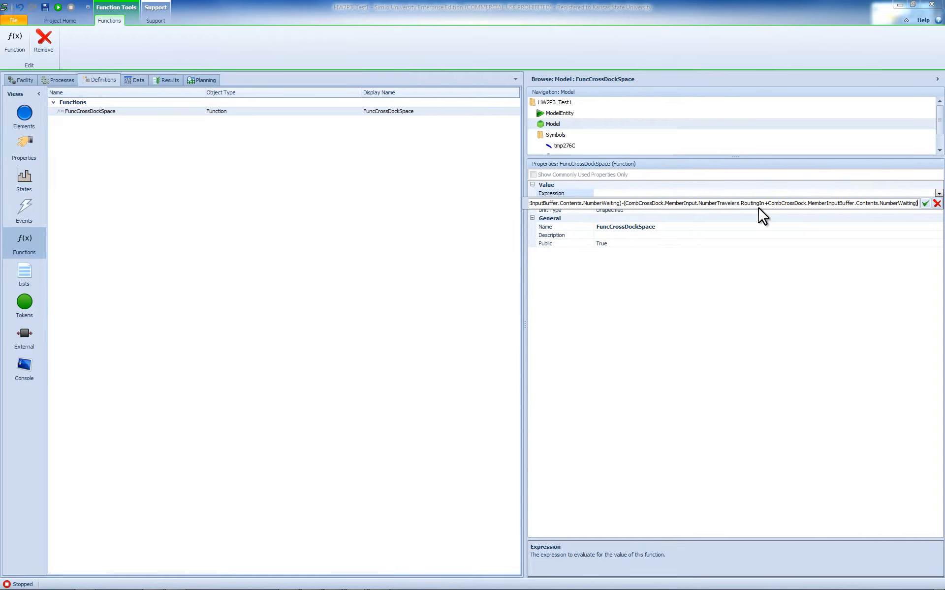
Review the complete FuncCrossDockSpace expression from start to end and accept it.
key("Home")
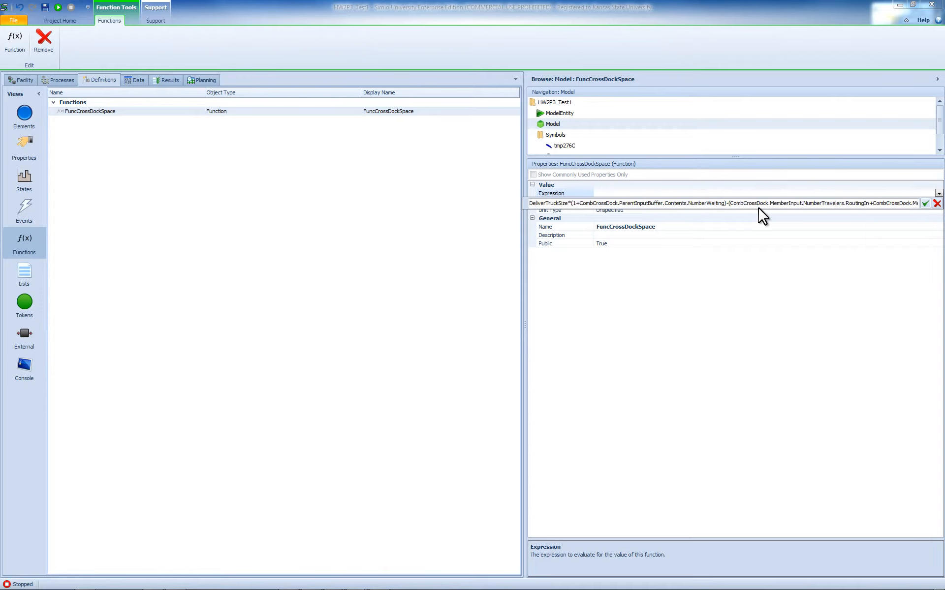
key("Right")
key("Right")
key("Right")
key("Right")
key("Right")
key("Right")
key("Right")
key("Right")
key("Right")
key("Right")
key("Right")
key("Right")
key("Right")
key("Right")
key("Right")
key("Right")
key("Right")
key("Right")
key("Right")
key("Right")
key("Right")
key("Right")
key("Right")
key("Right")
key("Right")
key("Right")
key("Right")
key("Right")
key("Right")
key("Right")
key("Right")
key("Right")
key("Right")
key("Right")
key("Right")
key("Right")
key("Right")
key("Right")
key("Right")
key("Right")
key("Right")
key("Right")
key("Right")
key("Right")
key("Right")
key("Right")
key("Right")
key("Right")
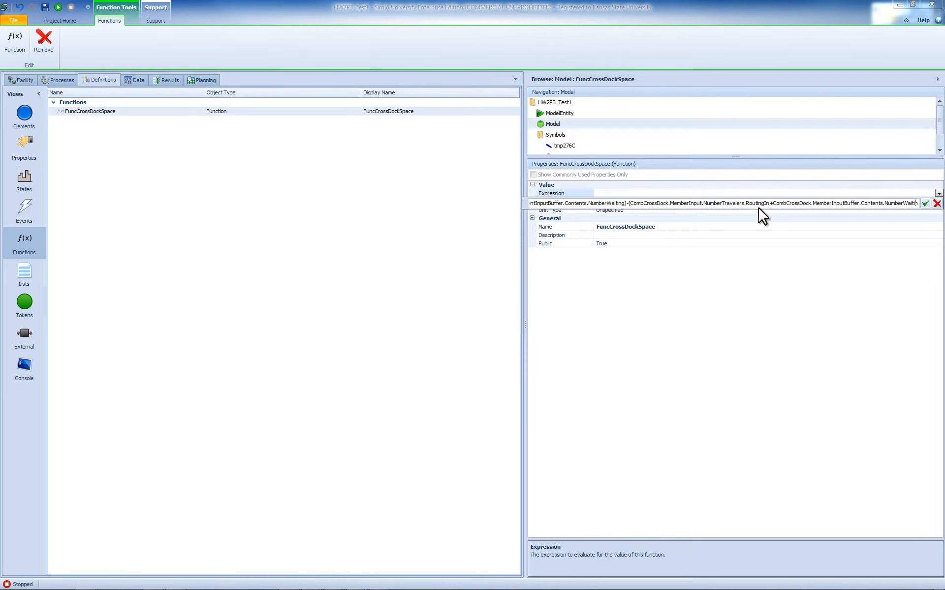
key("Right")
key("Right")
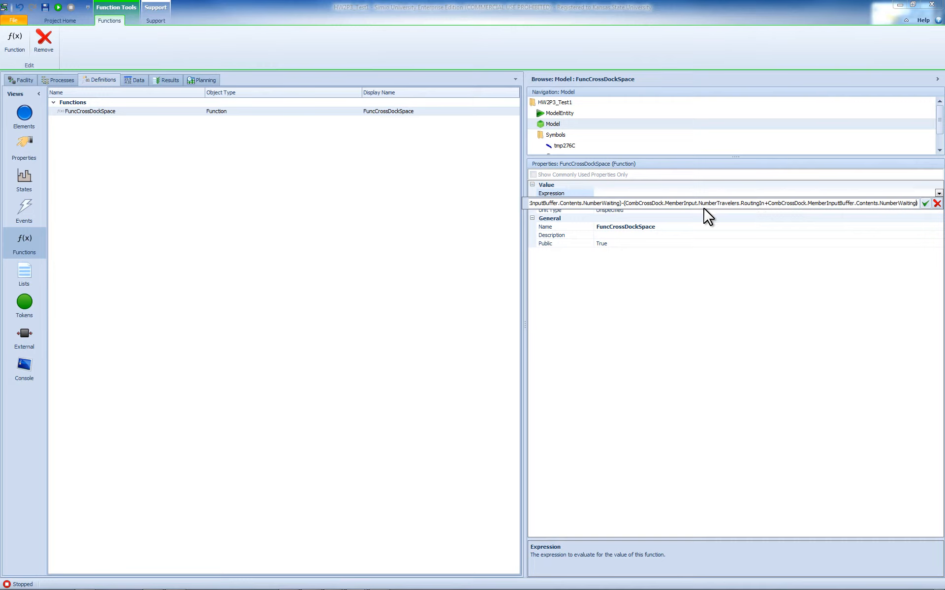
left_click(925, 203)
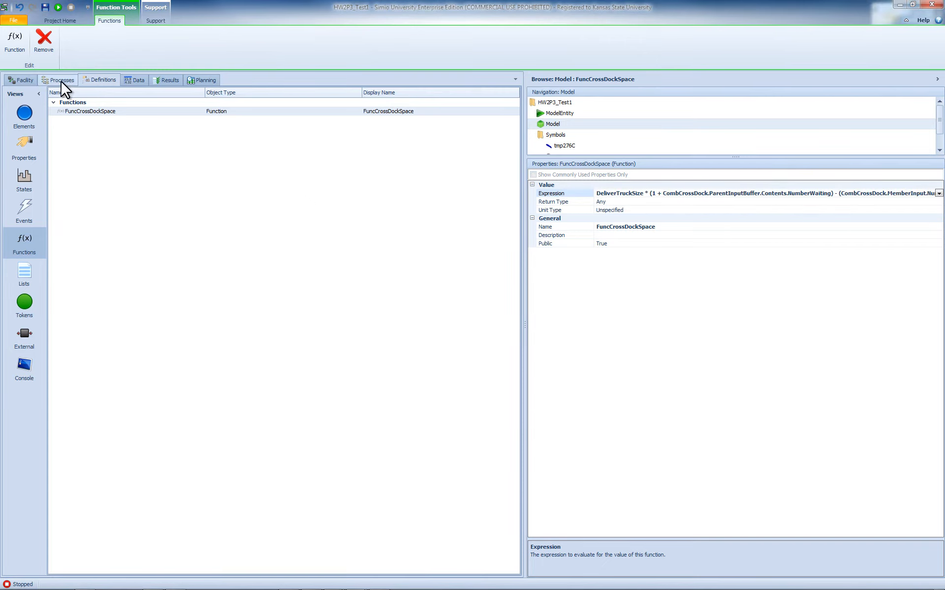
In the facility model, set the selection weight of the time path from the transfer node to CombCrossDock to FuncCrossDockSpace > 0.
left_click(25, 80)
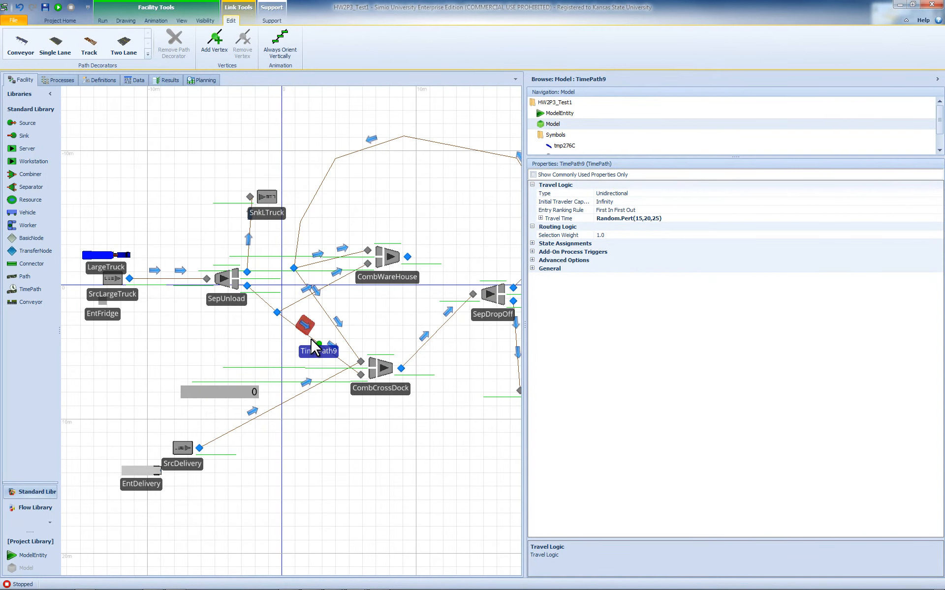
left_click(616, 235)
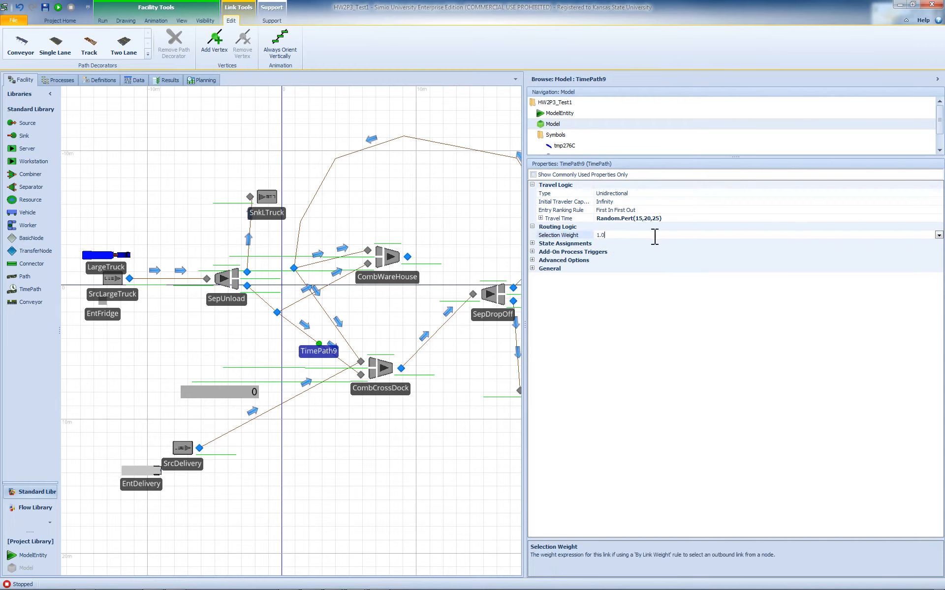
left_click(938, 236)
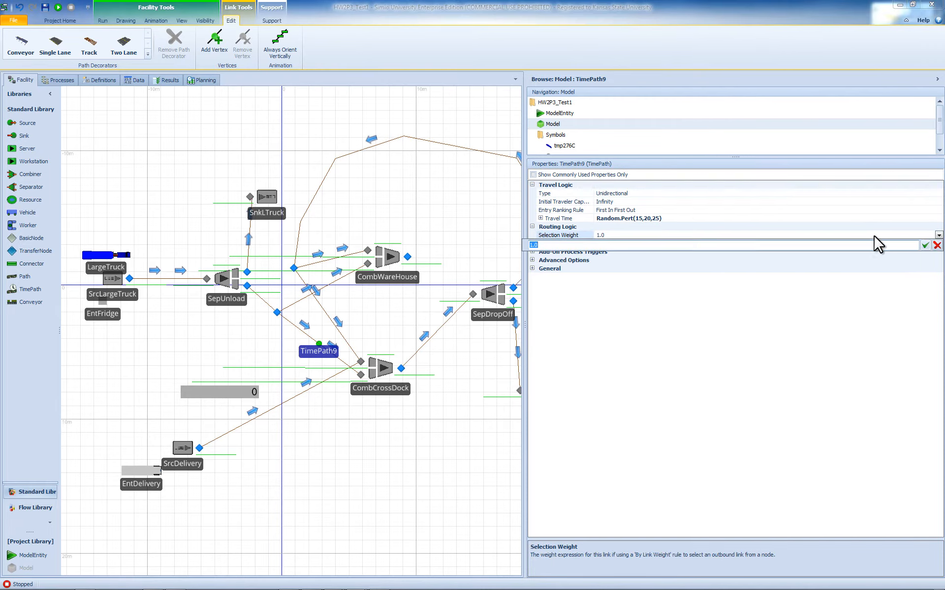
type("Fu")
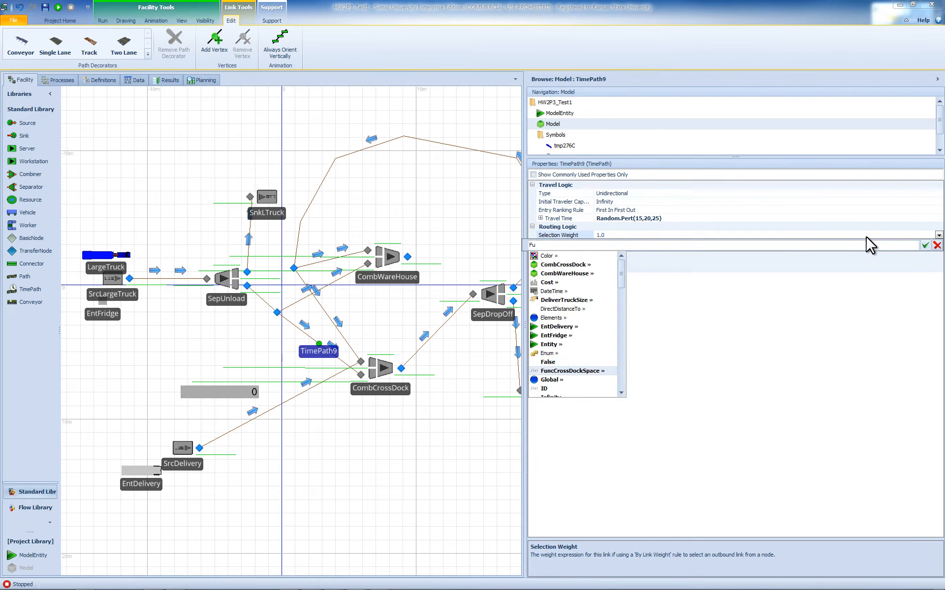
key("Tab")
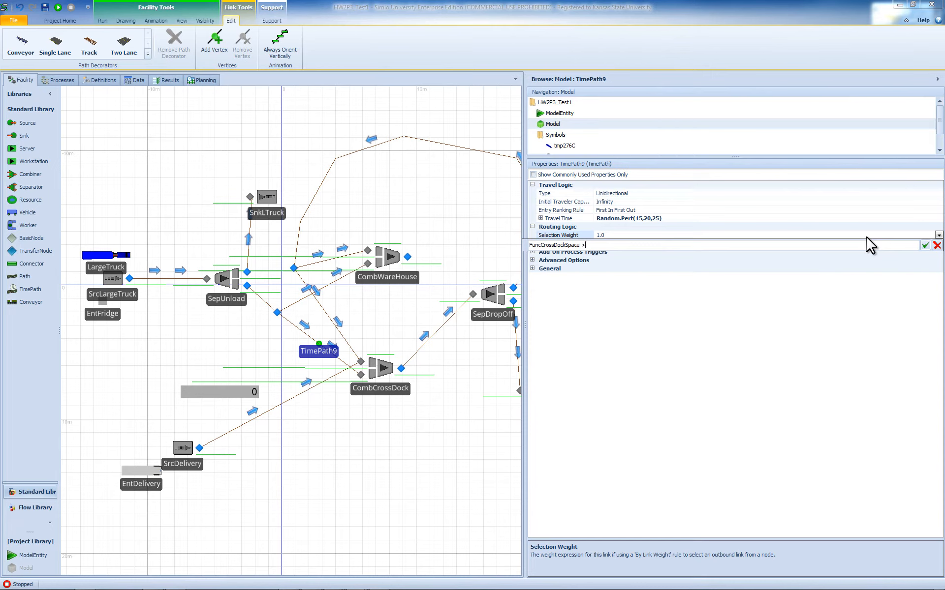
key("Return")
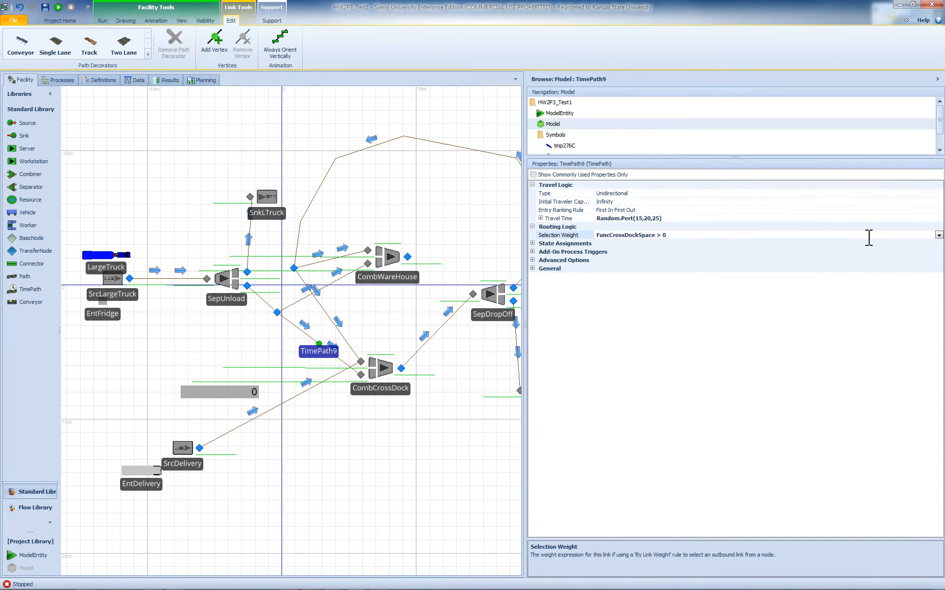
Set the selection weight of the time path from TransferNode2 to CombWareHouse to FuncCrossDockSpace <= 0.
left_click(296, 304)
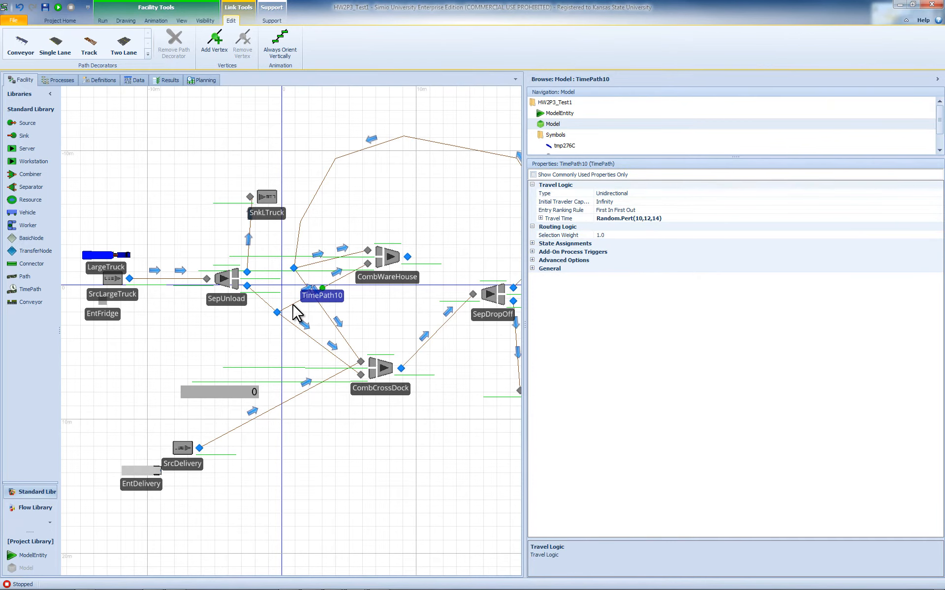
left_click(673, 235)
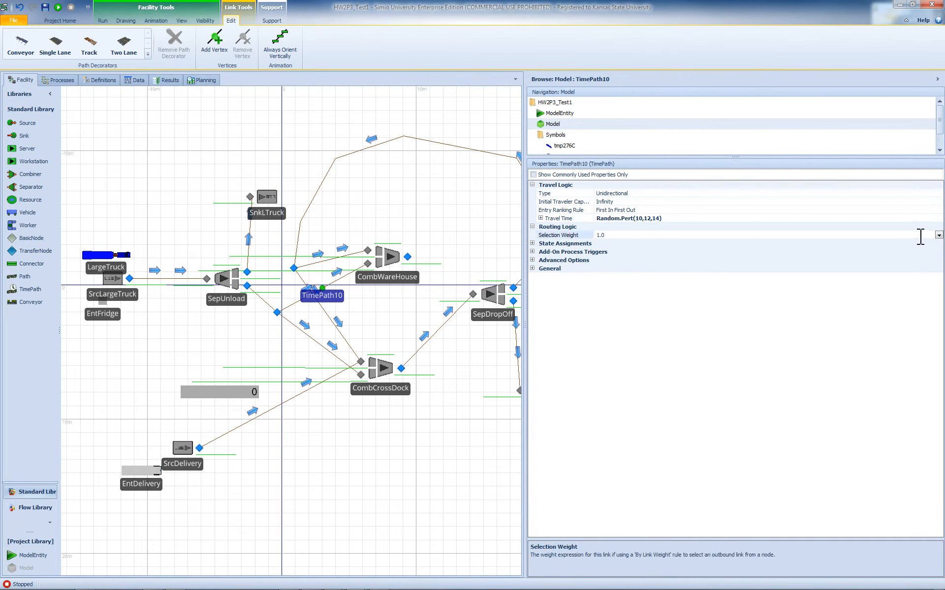
left_click(938, 235)
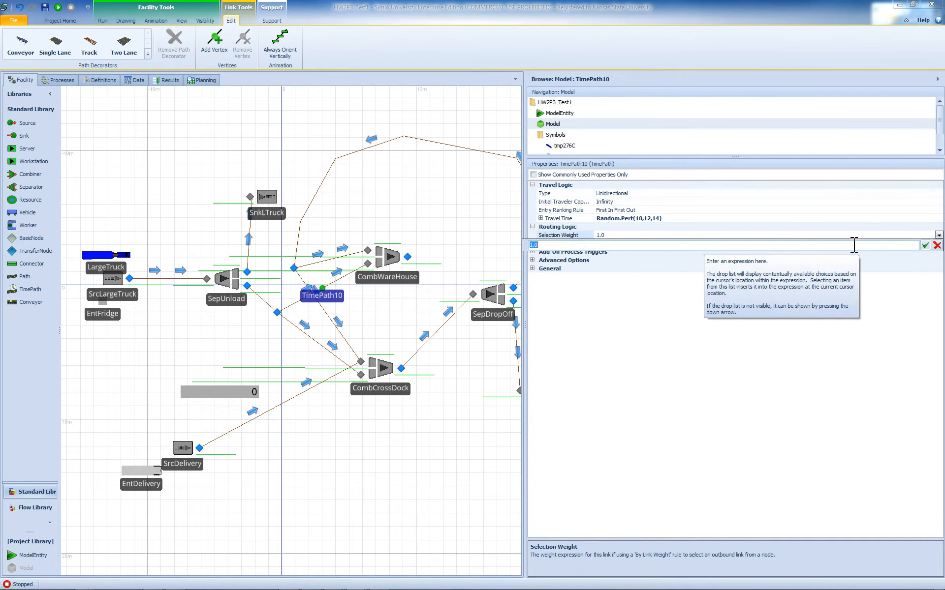
type("Fu")
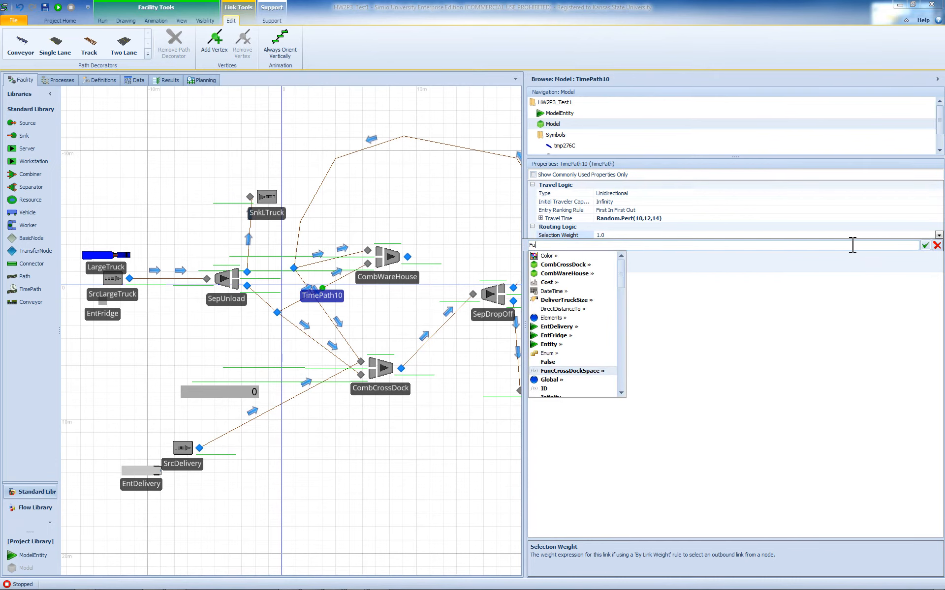
key("Return")
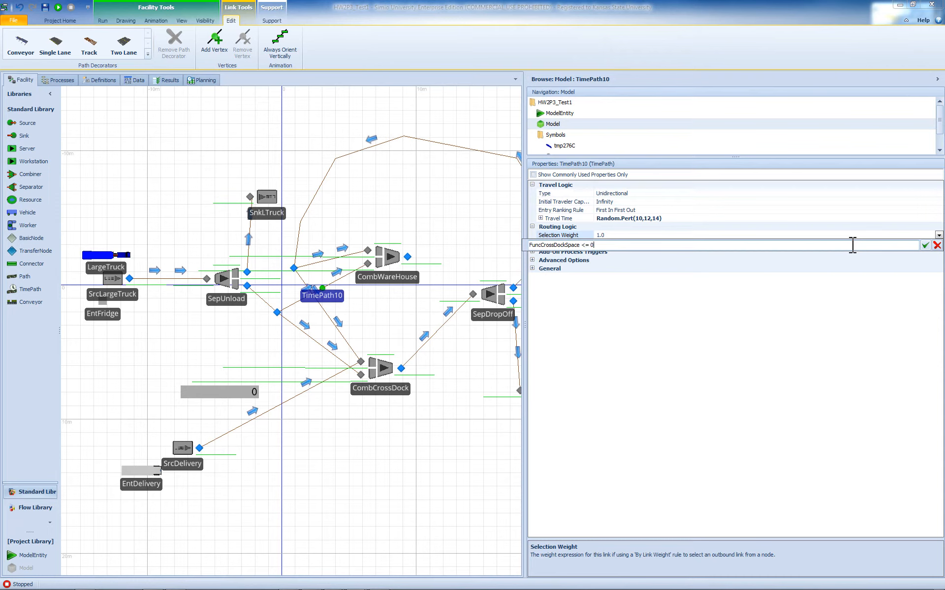
key("Return")
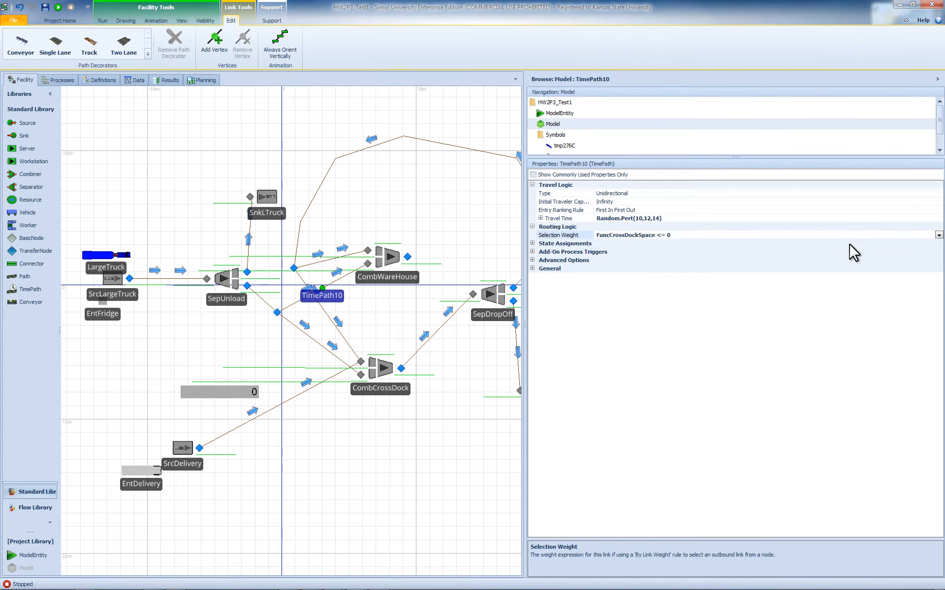
Set the outbound link rule of TransferNode2, the node after SepUnload, to By Link Weight.
left_click(277, 313)
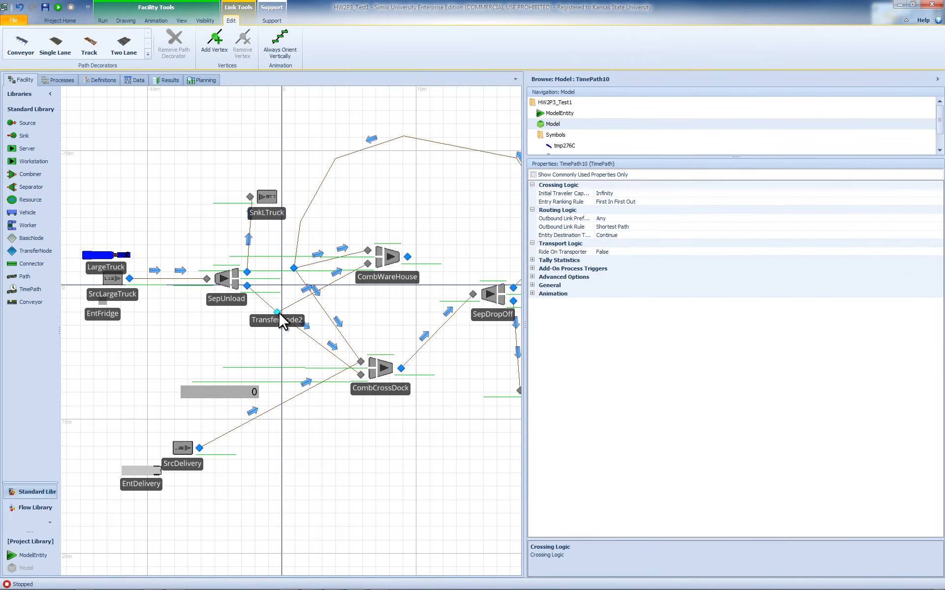
left_click(698, 235)
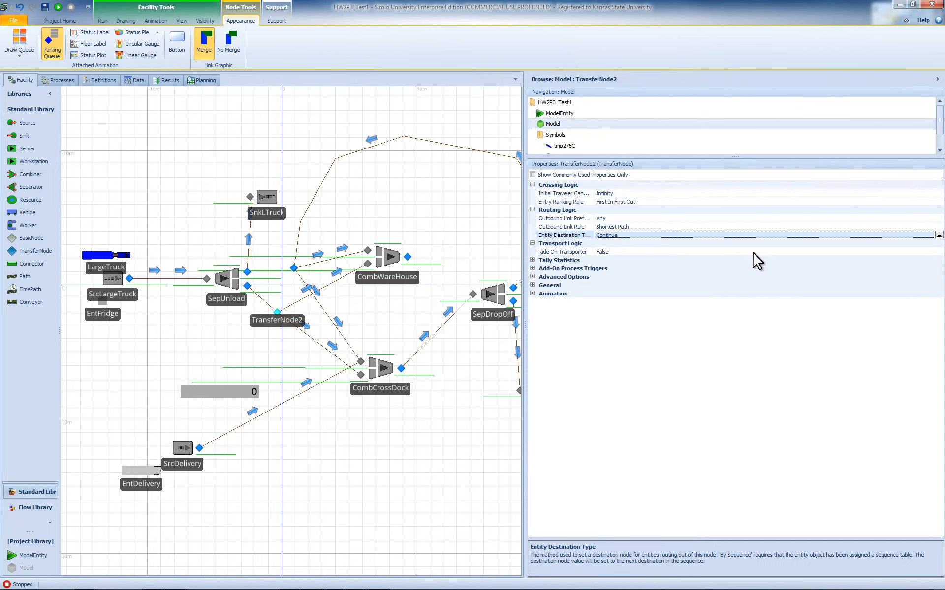
left_click(770, 228)
left_click(939, 226)
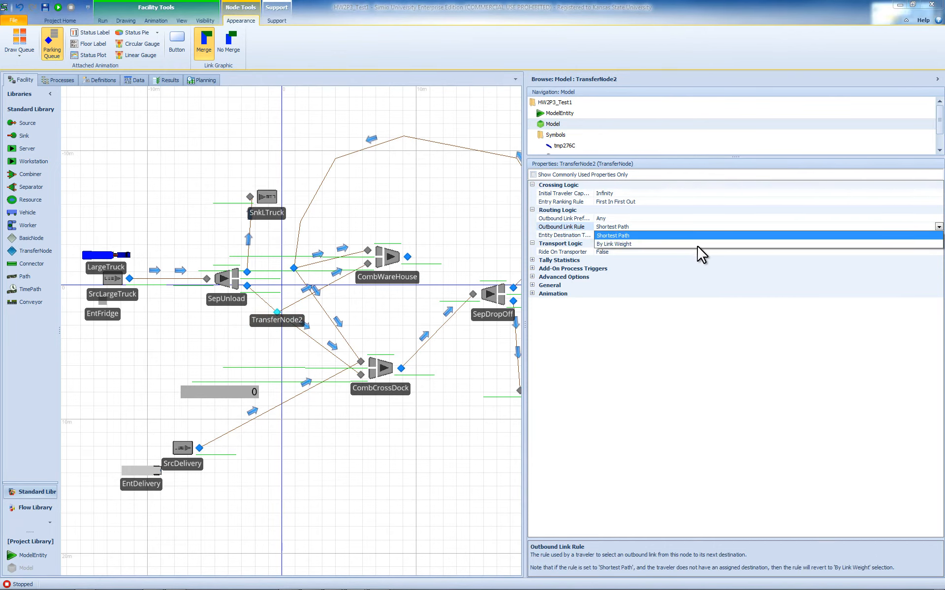
left_click(678, 245)
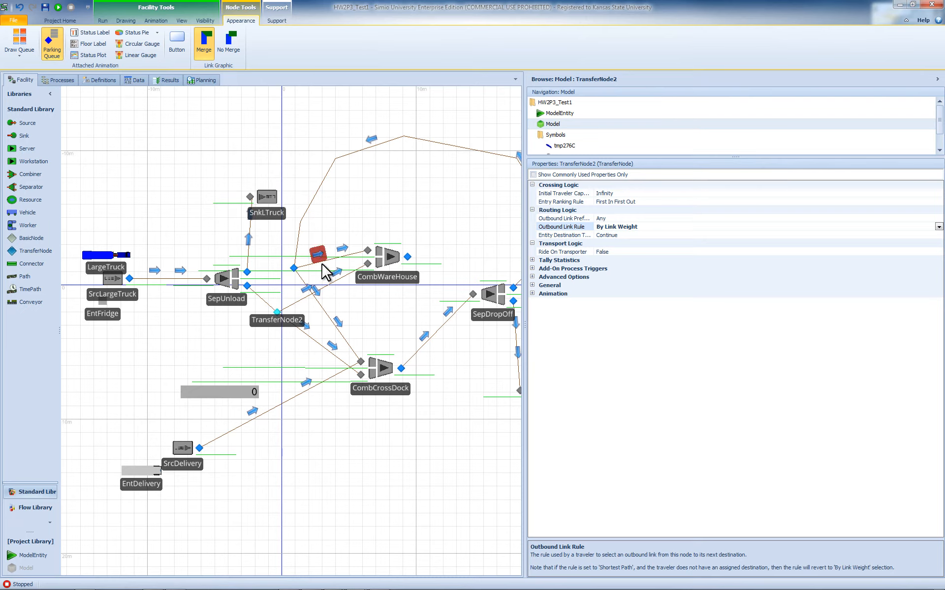
Inspect TransferNode1, its time path to CombCrossDock and the CombCrossDock combiner, adjusting the width of the properties area.
left_click(294, 268)
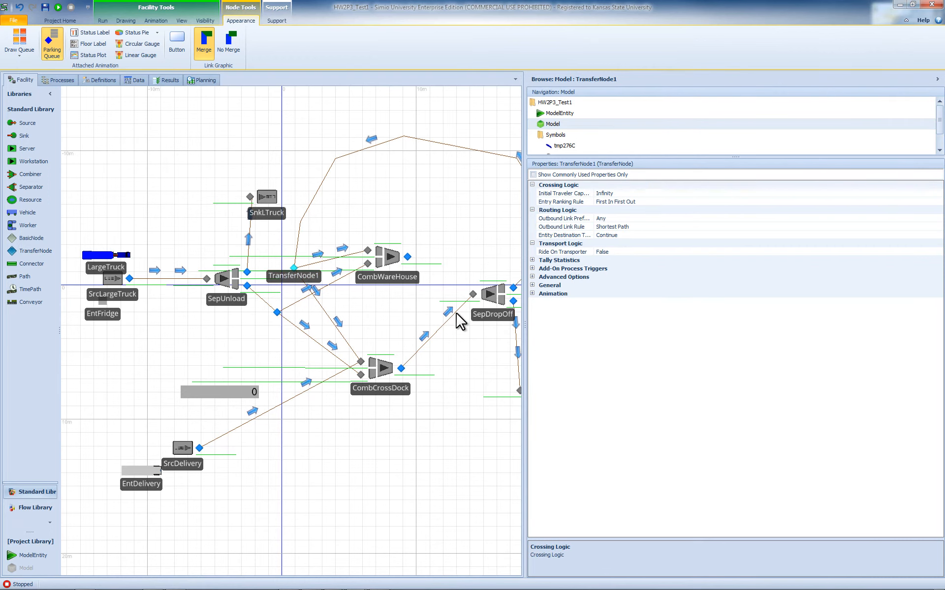
left_click_drag(436, 186, 416, 202)
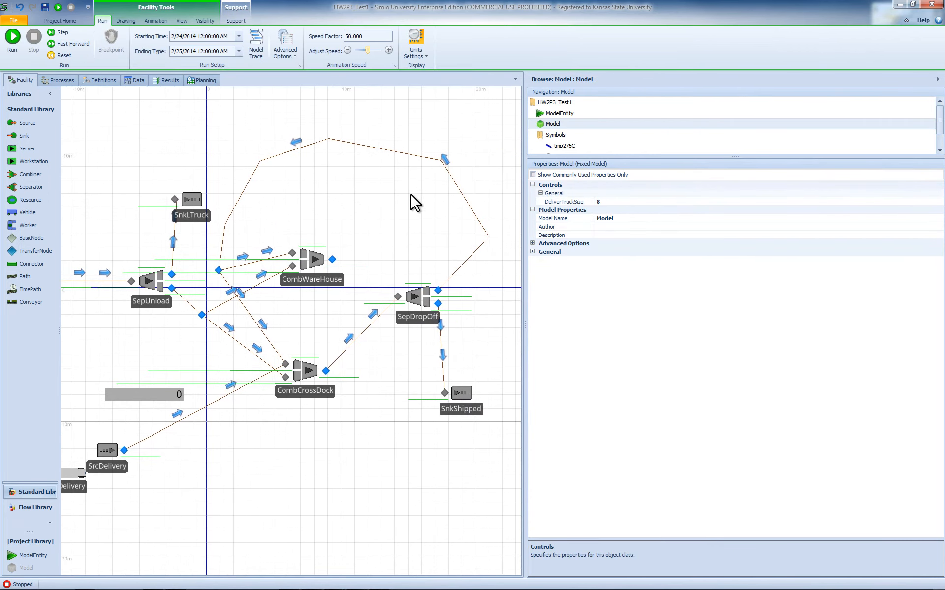
left_click_drag(525, 321, 704, 320)
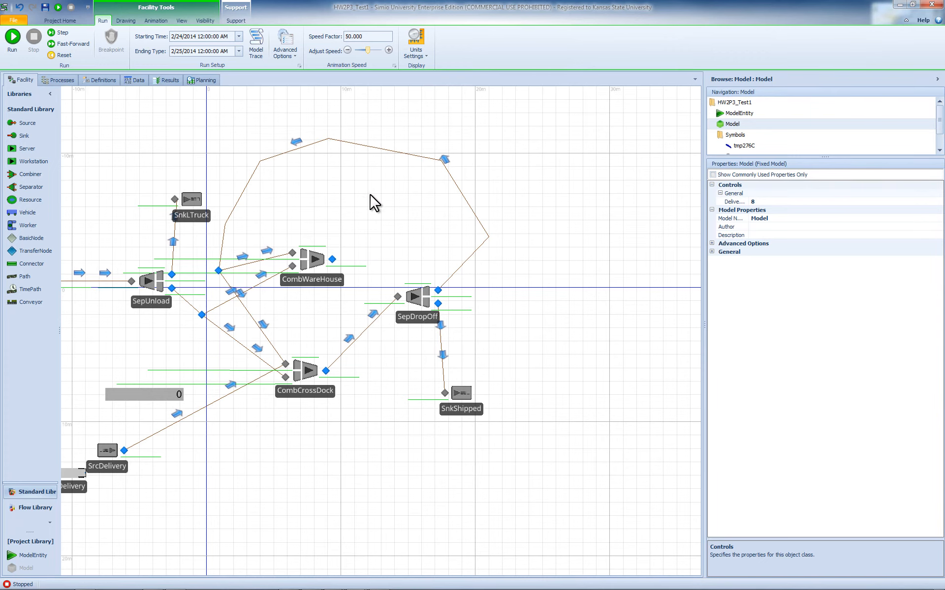
left_click_drag(371, 215, 431, 197)
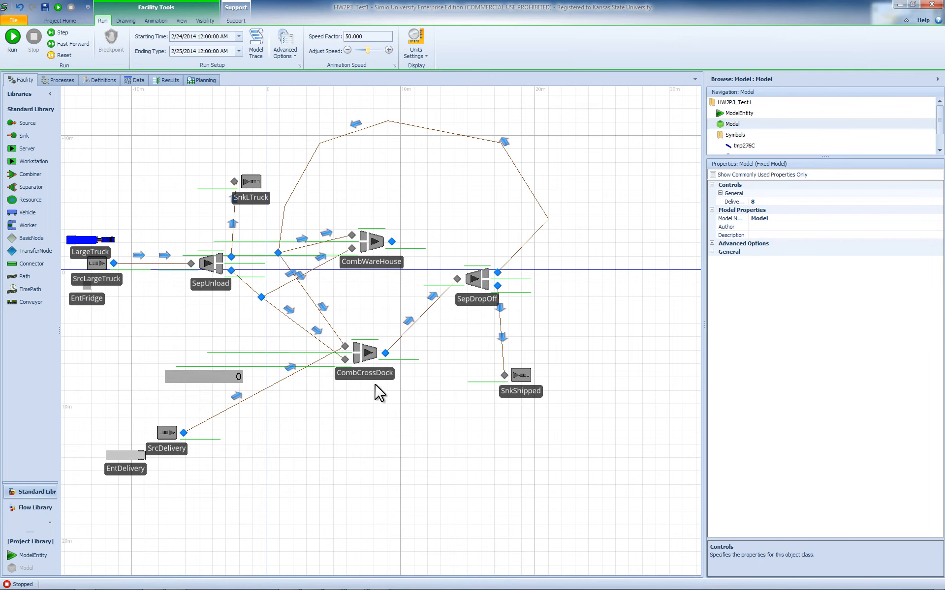
left_click(316, 308)
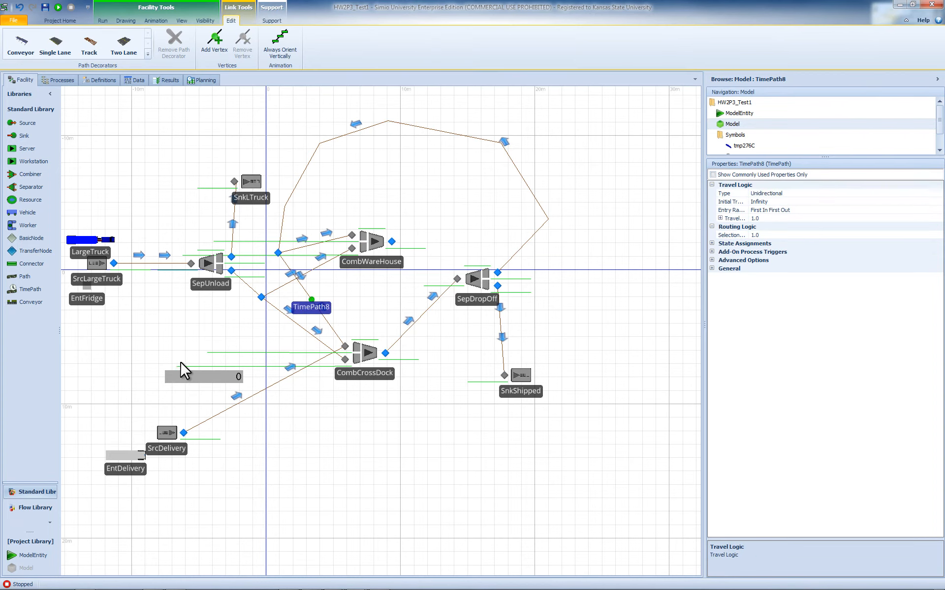
left_click(379, 381)
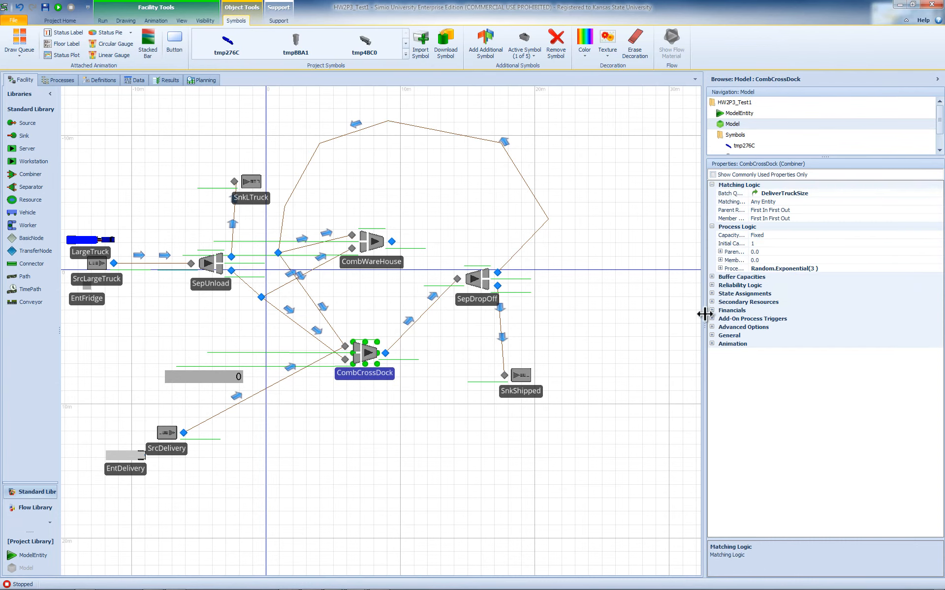
left_click_drag(704, 322, 632, 324)
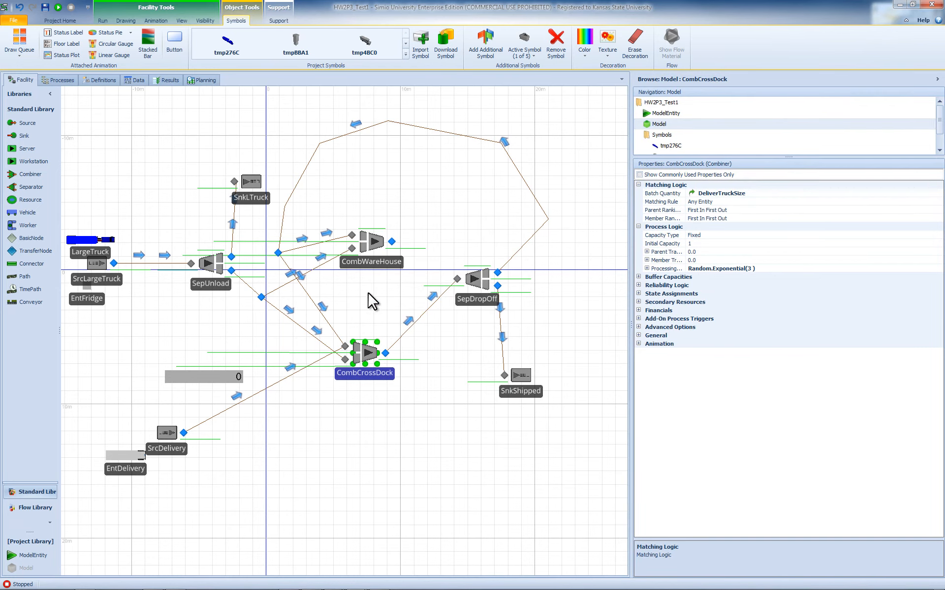
Start the selection weight expression of the time path from TransferNode1 to CombCrossDock with CombCrossDock.MemberInputBuffer.
left_click(316, 302)
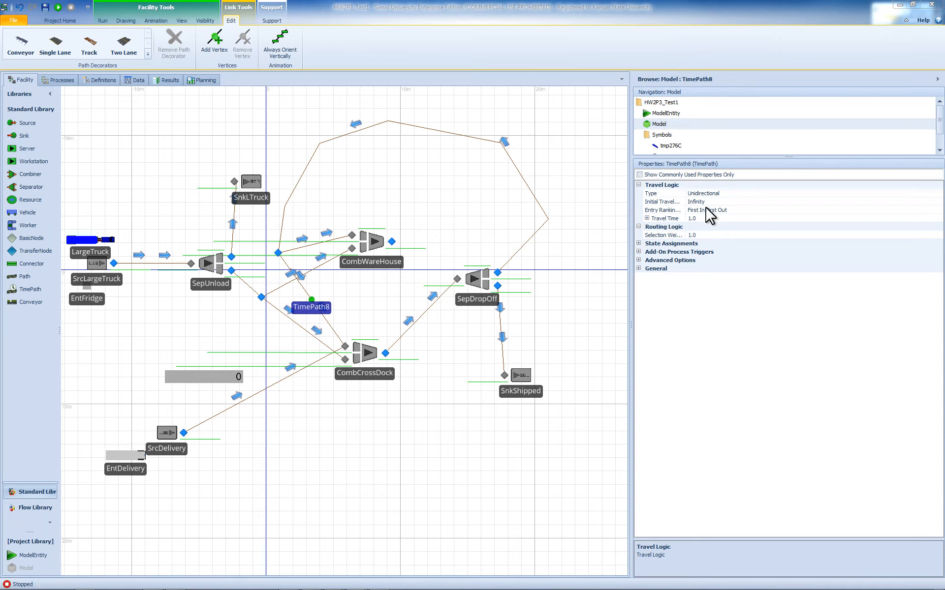
left_click(728, 235)
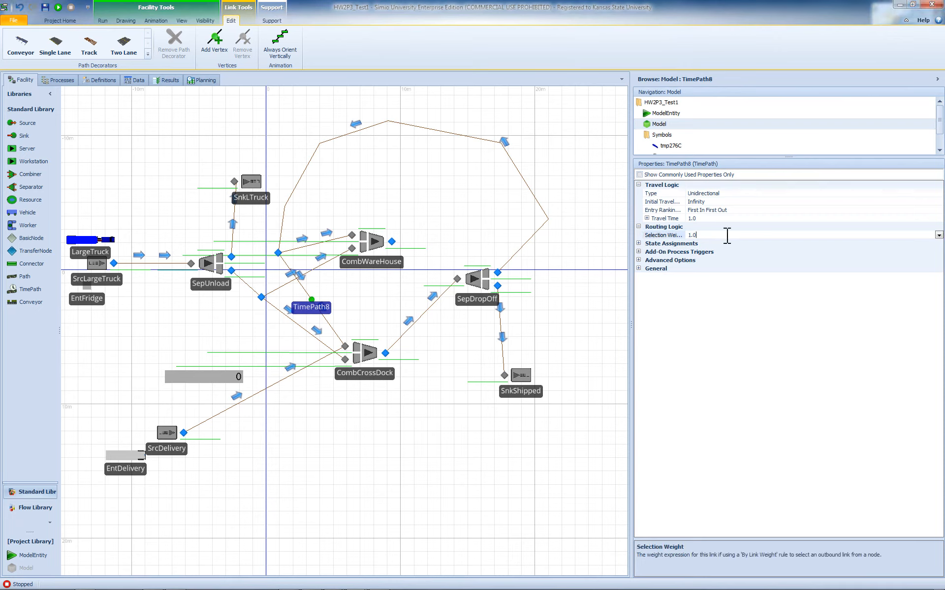
left_click(937, 236)
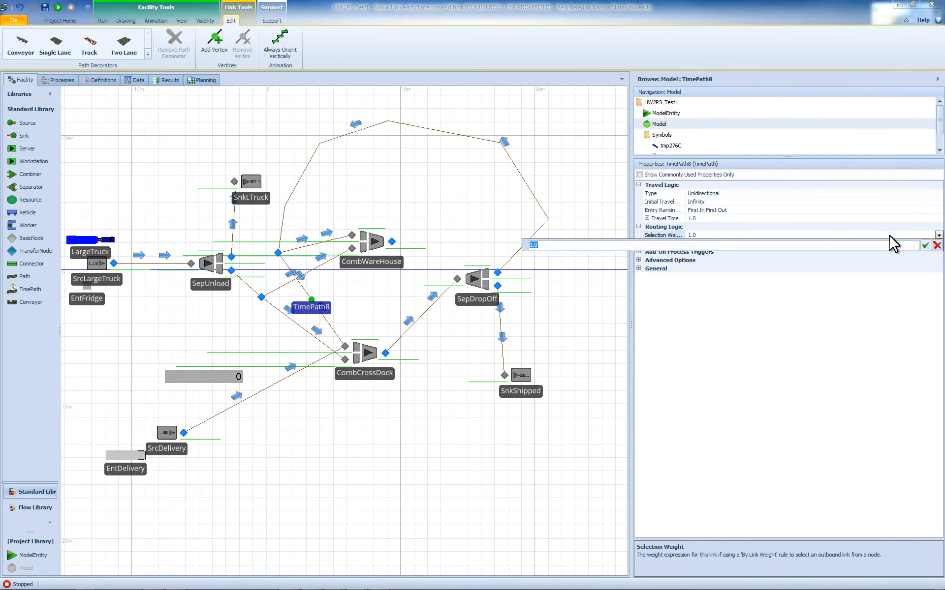
type("Comb")
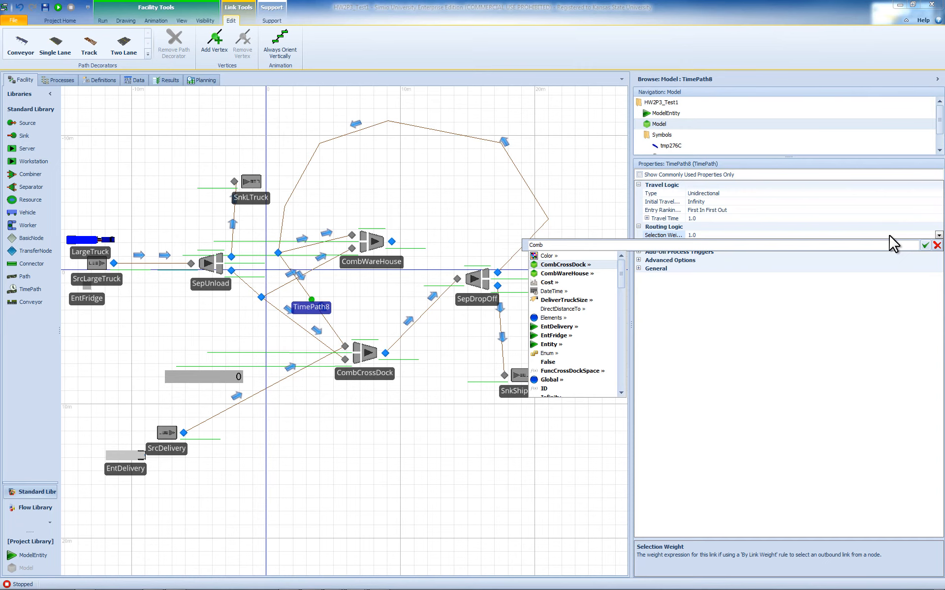
type("CrossDock.")
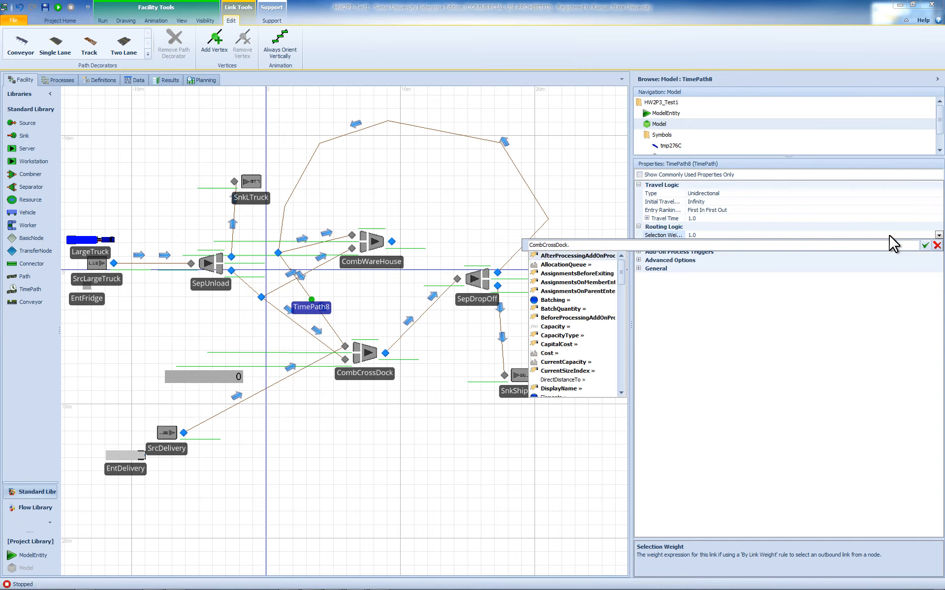
type("Me")
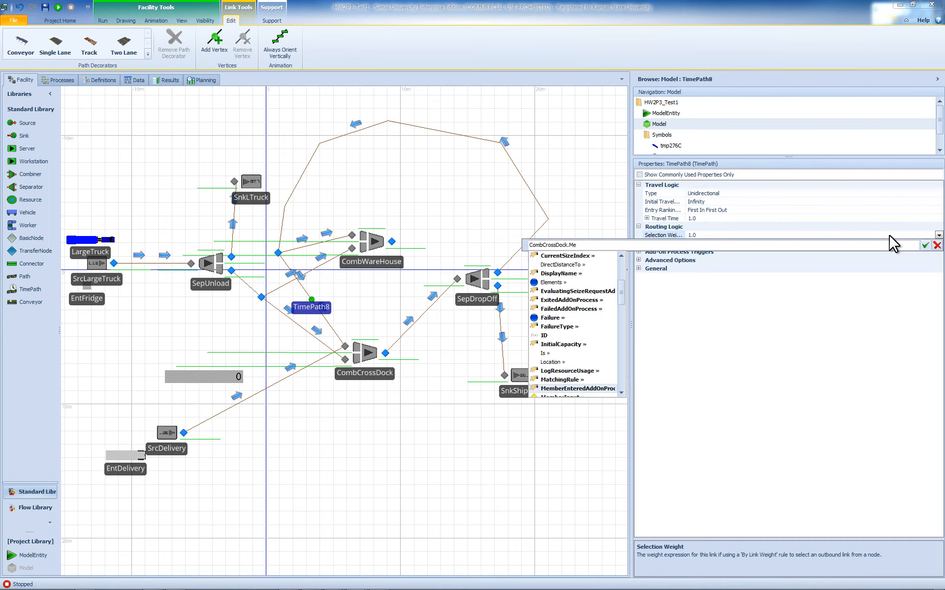
key("Down")
key("Down")
type("mberInputBuffer.")
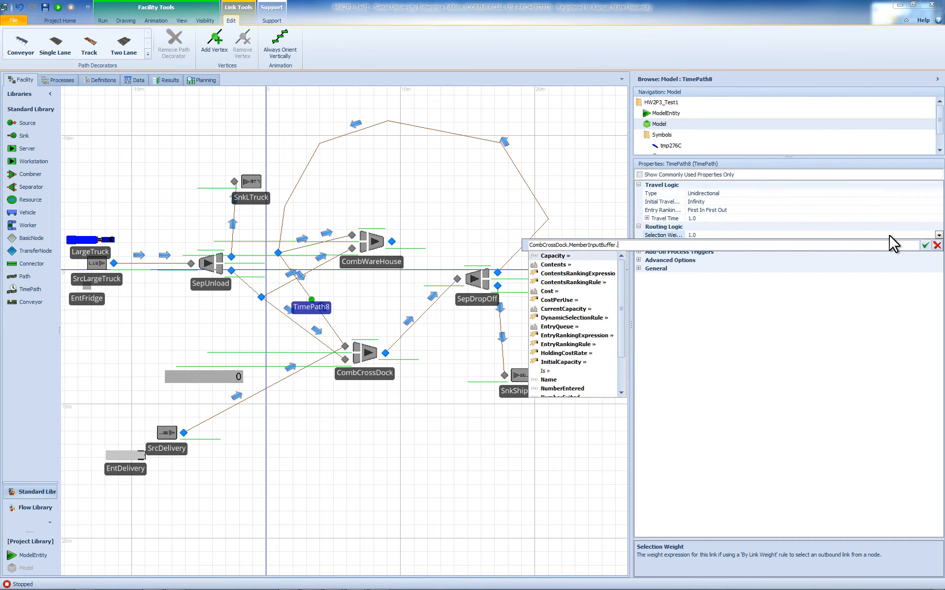
Complete the selection weight expression with .Contents.NumberWaiting > 0 and accept it.
type("Con")
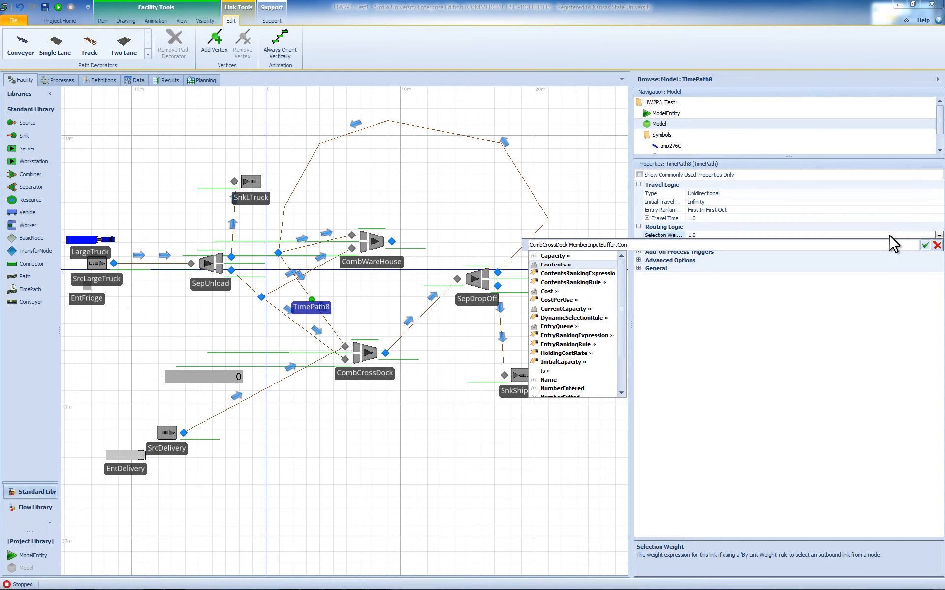
type("tents.N")
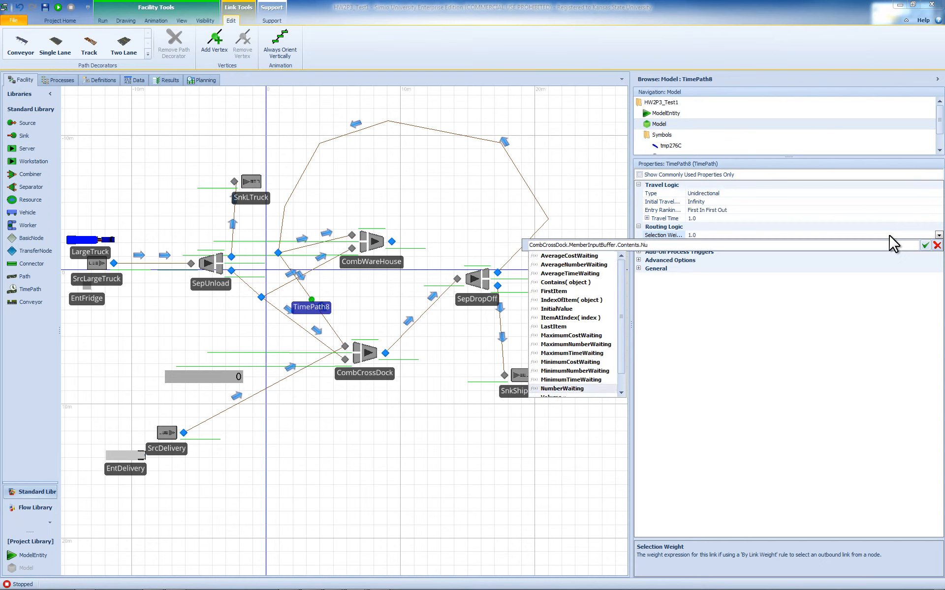
type("u")
key("Return")
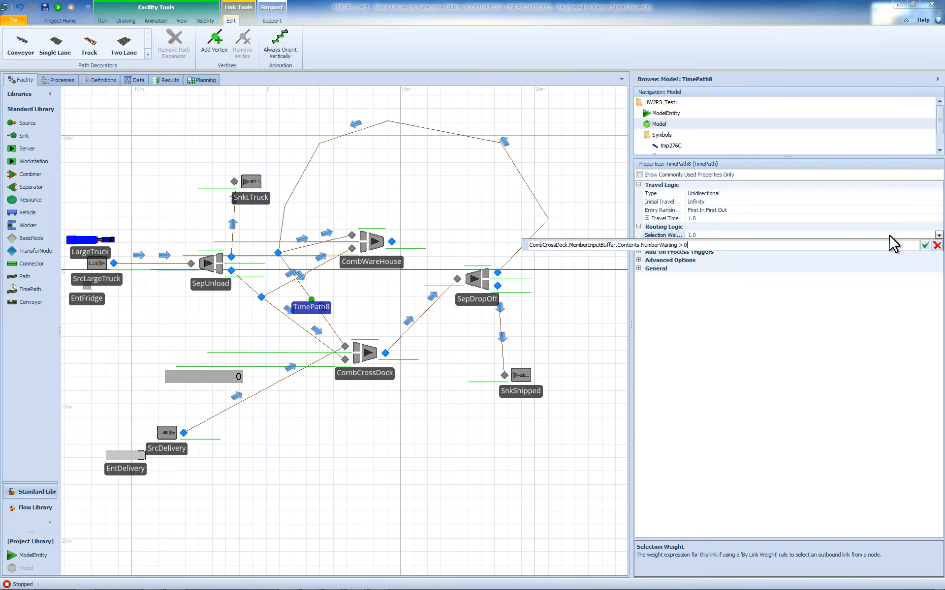
key("Return")
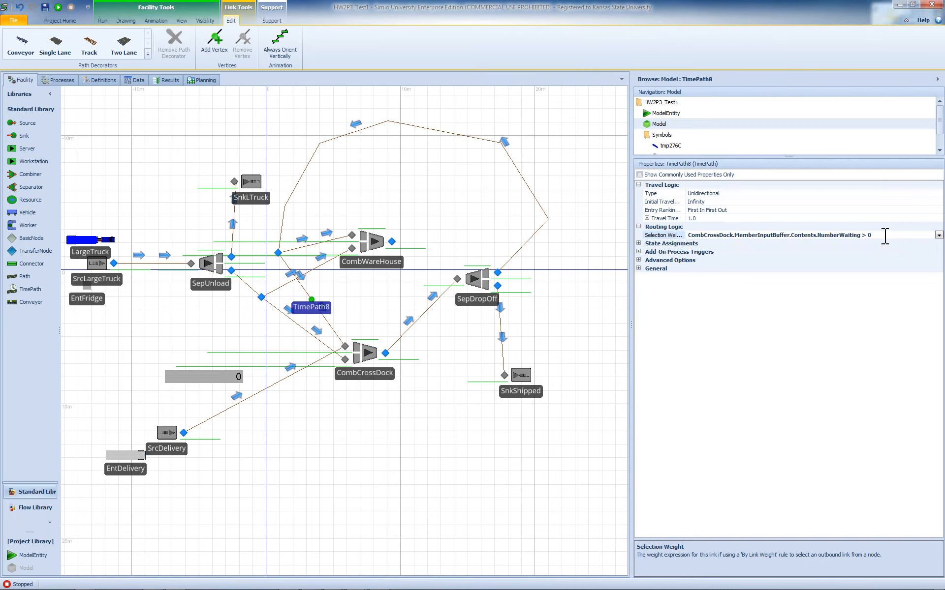
Reuse TimePath8's selection weight expression on the TransferNode1 to CombWareHouse path as CombCrossDock.MemberInputBuffer.Contents.NumberWaiting <= 0.
left_click_drag(884, 236, 692, 235)
key("ctrl+c")
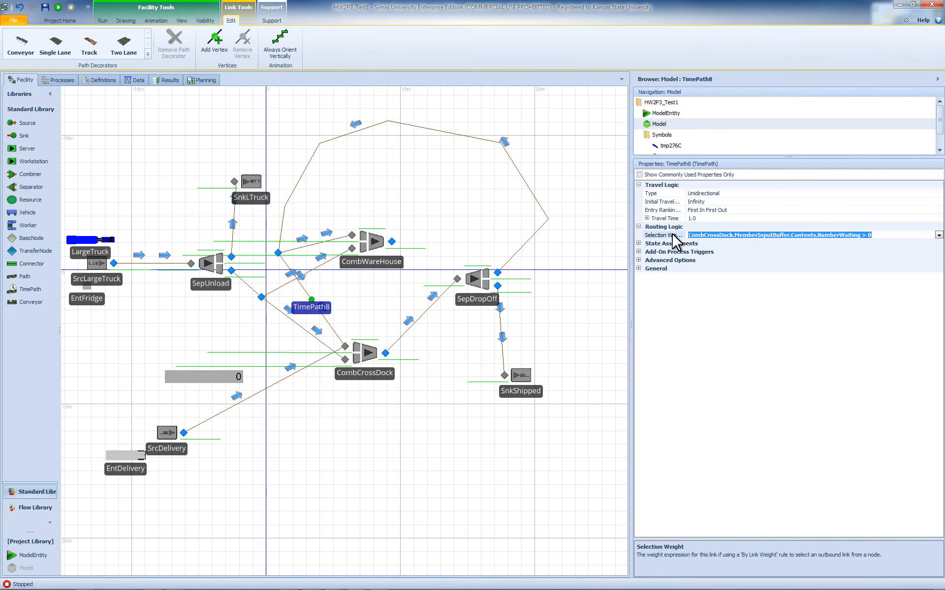
left_click(319, 251)
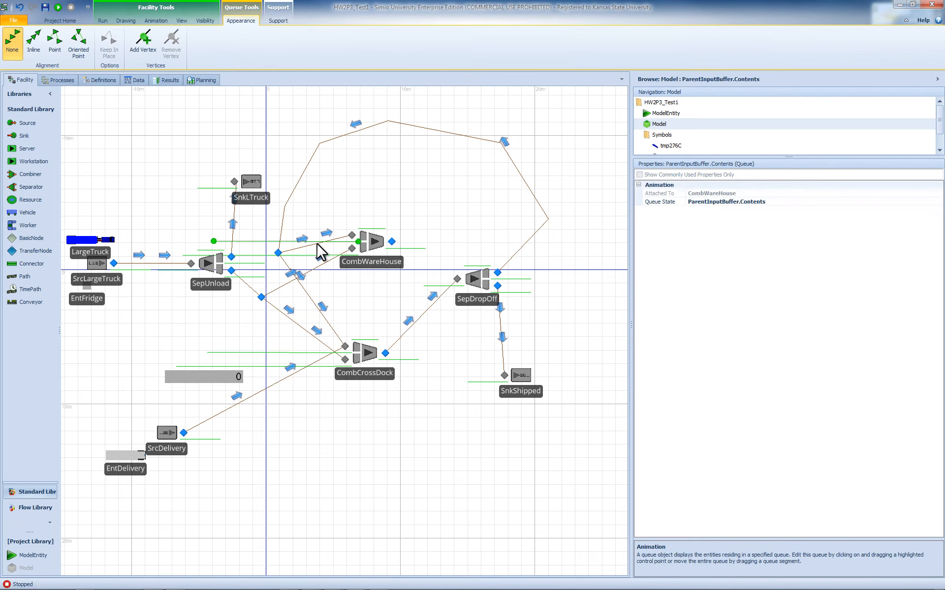
left_click(295, 249)
left_click(295, 250)
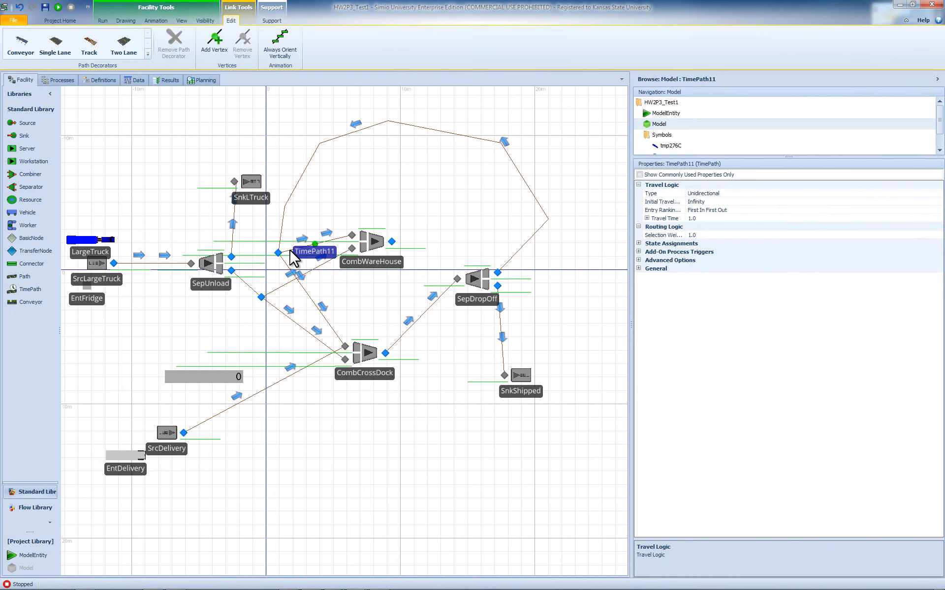
left_click(752, 237)
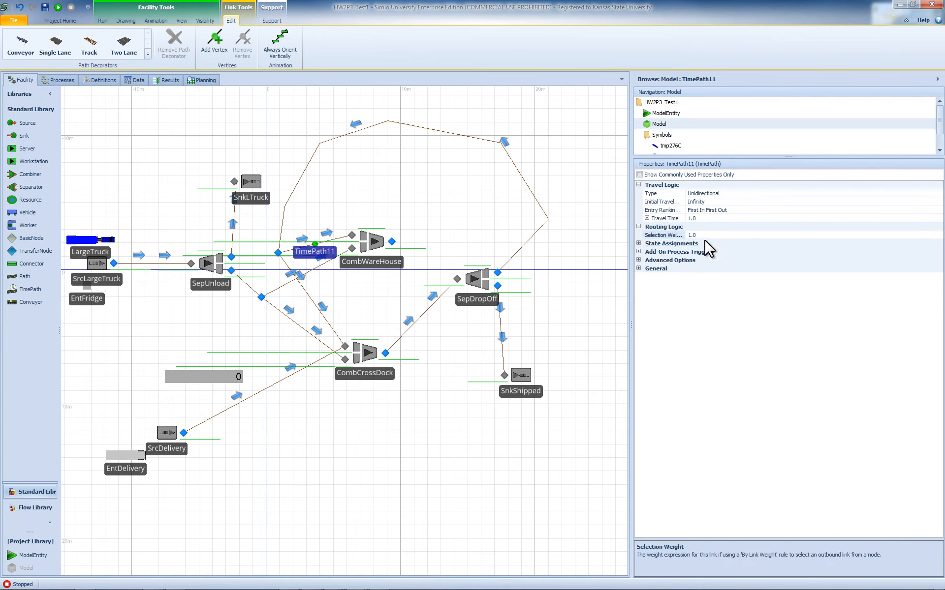
left_click(408, 245)
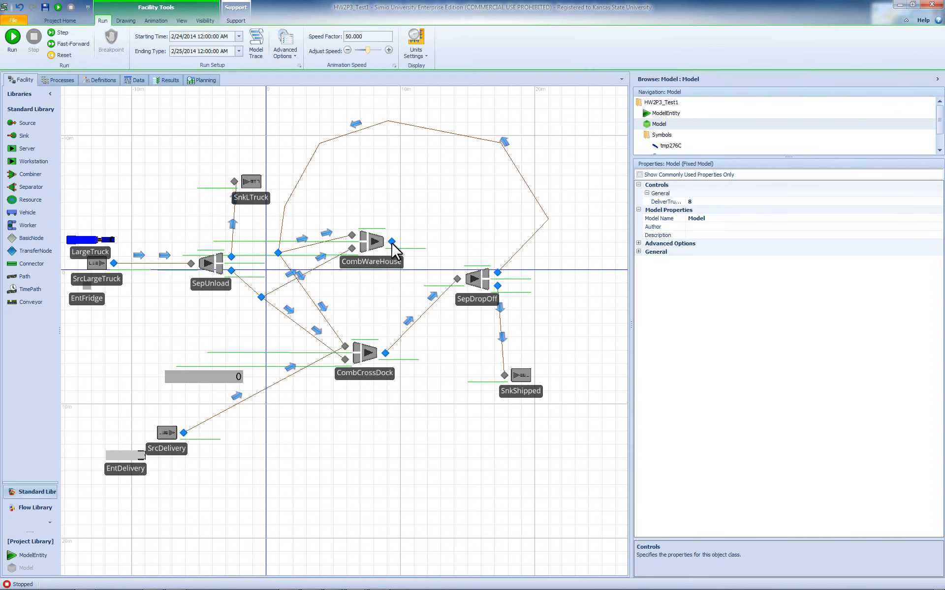
left_click(294, 249)
left_click(731, 234)
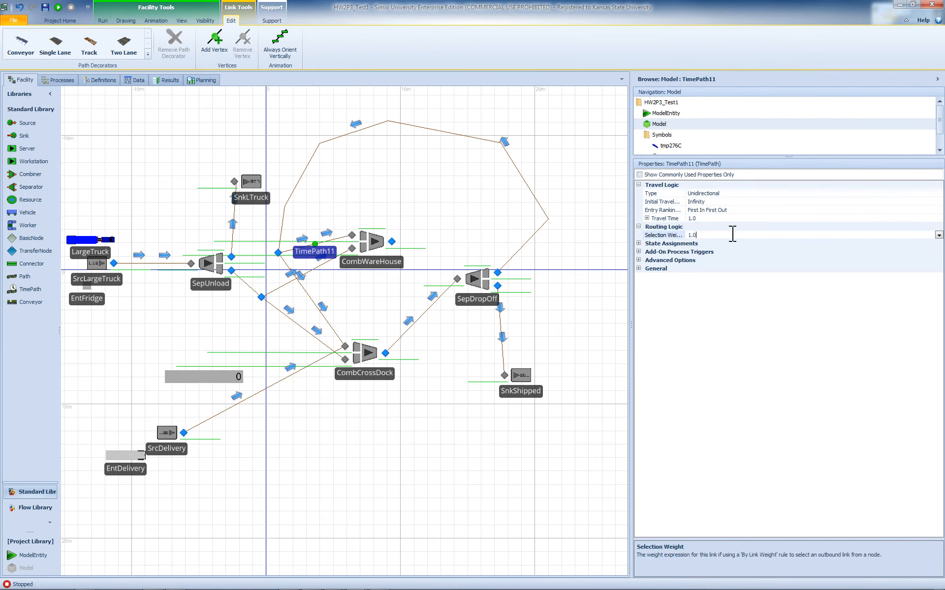
left_click(938, 235)
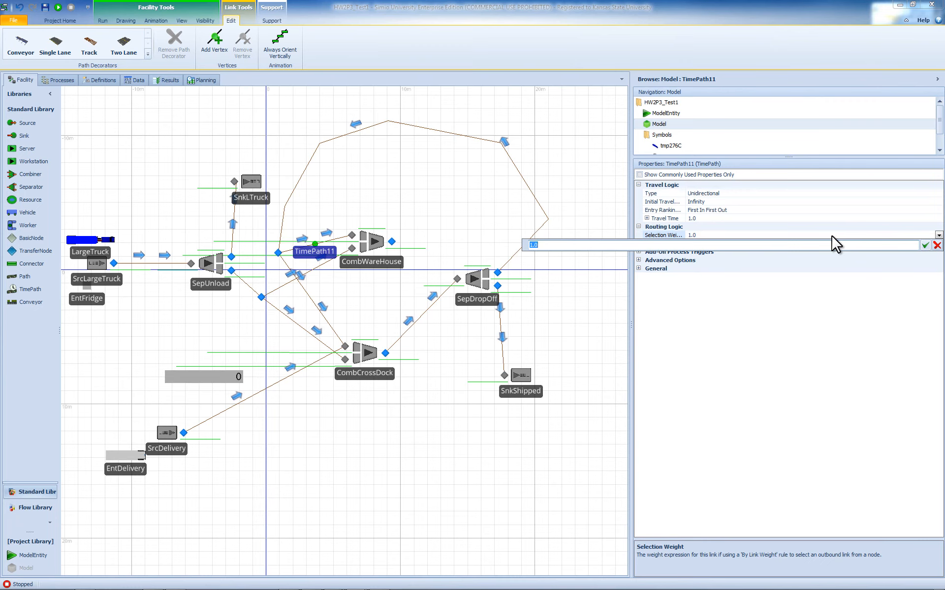
key("ctrl+v")
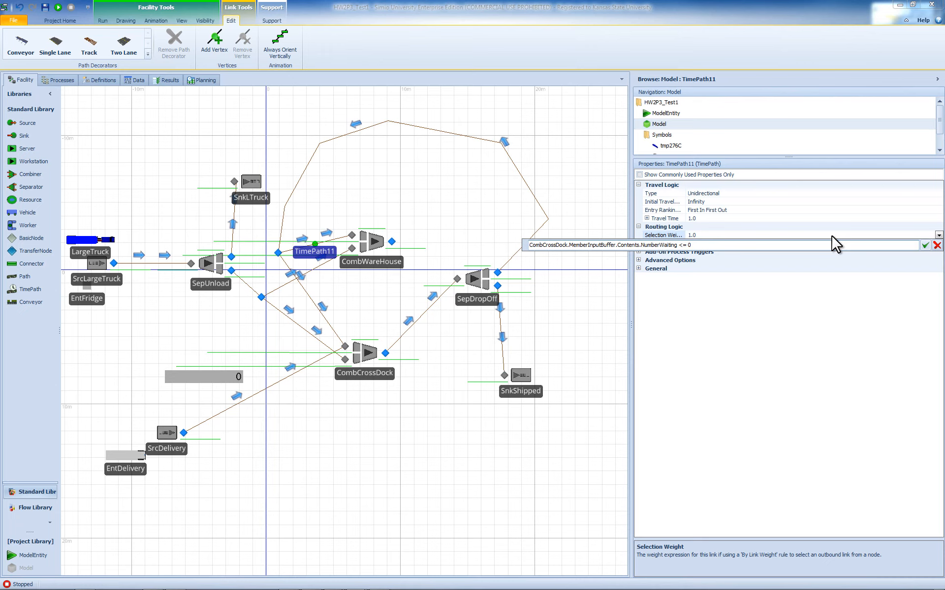
key("Return")
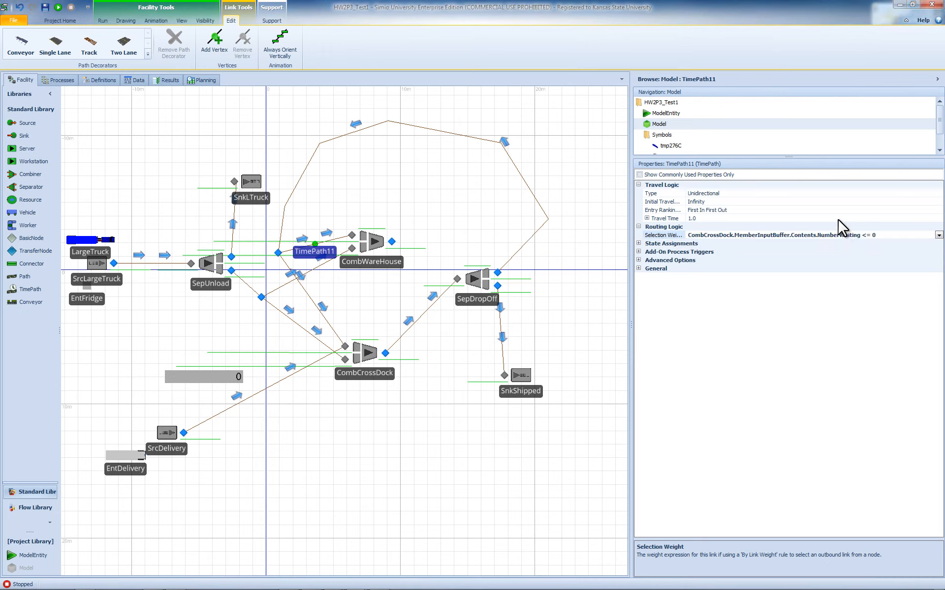
Set the outbound link rule of TransferNode1, where the returning trucks branch, to By Link Weight.
left_click(278, 253)
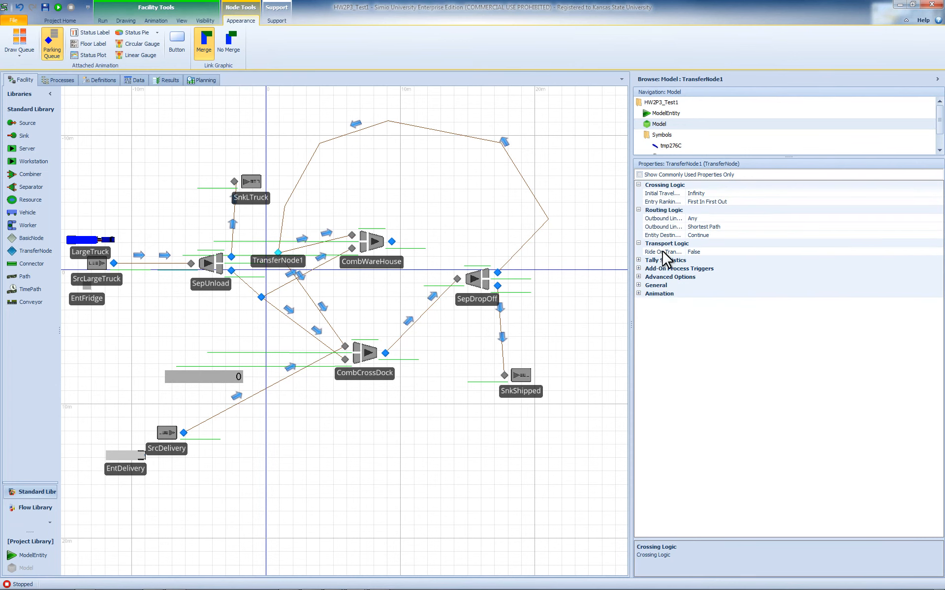
left_click(790, 229)
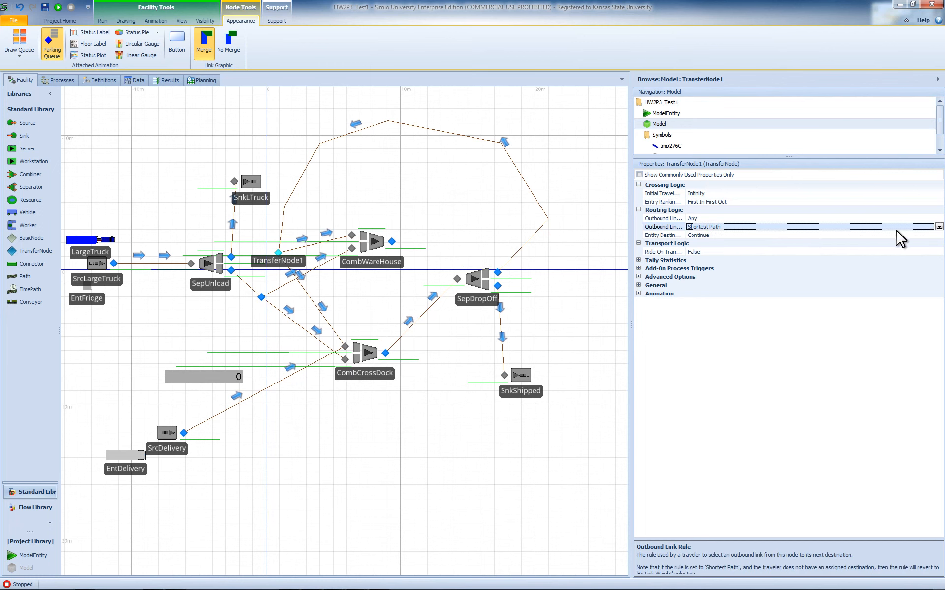
left_click(938, 227)
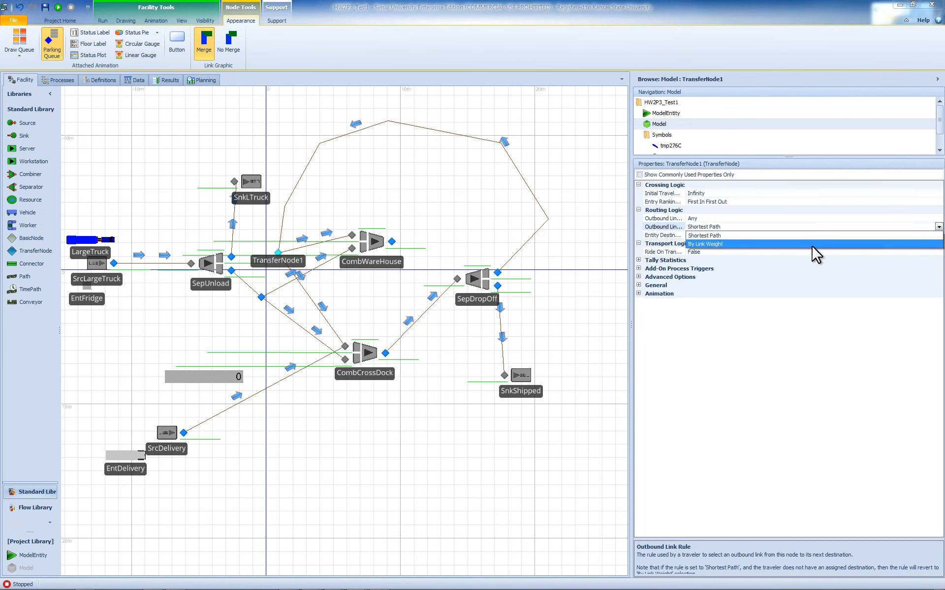
left_click(812, 245)
left_click(204, 195)
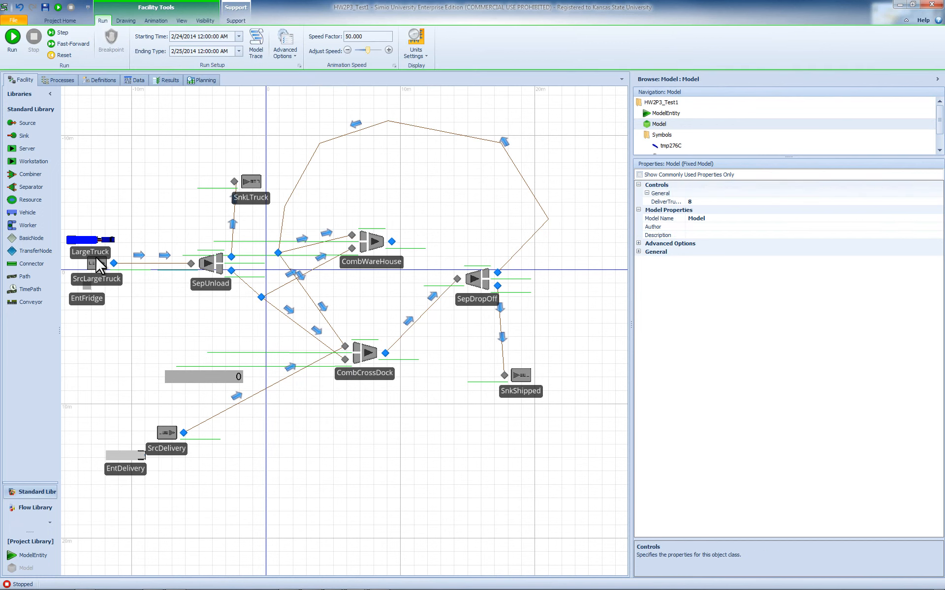
Draw a time path from the output node of CombWareHouse to the input node of SepDropOff.
left_click(40, 276)
left_click(392, 242)
left_click(457, 279)
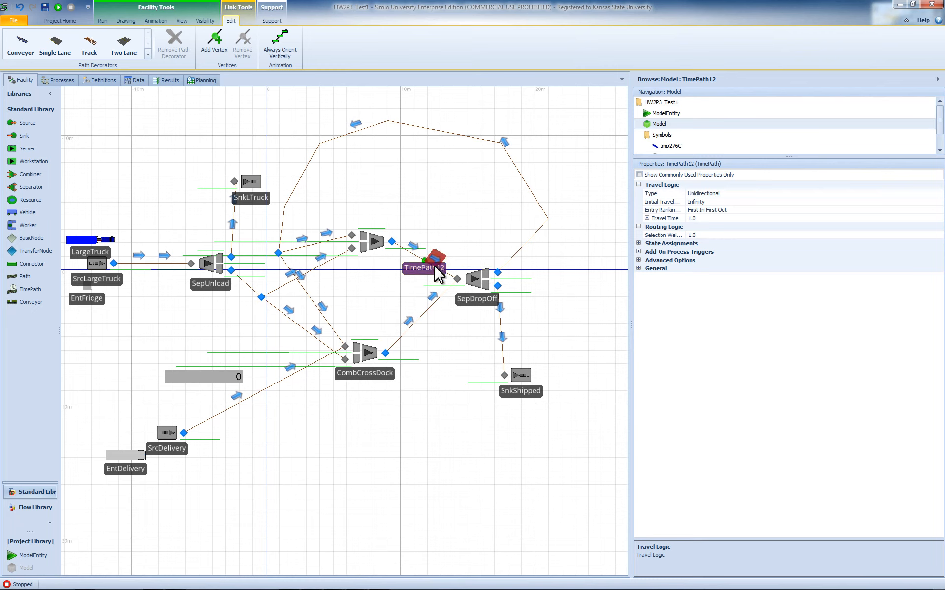
Set the travel time of the CombWareHouse to SepDropOff path to 15, checking the CombCrossDock to SepDropOff path for comparison.
left_click(709, 235)
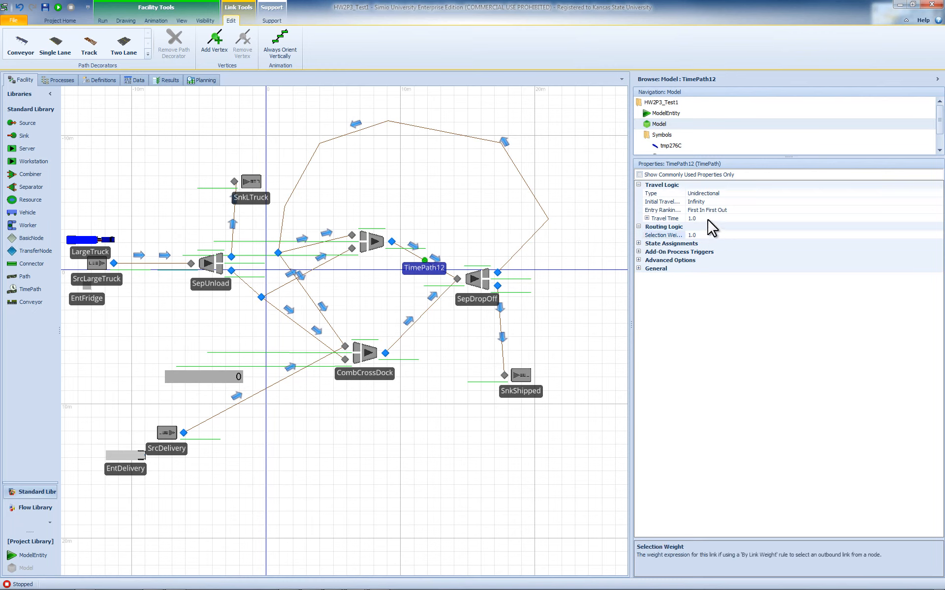
left_click(678, 219)
type("2")
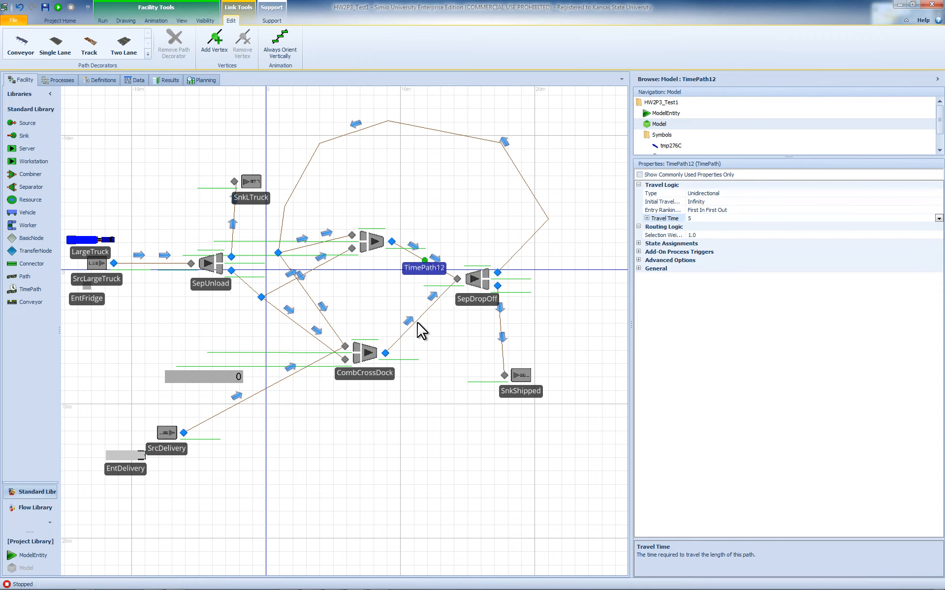
left_click(418, 324)
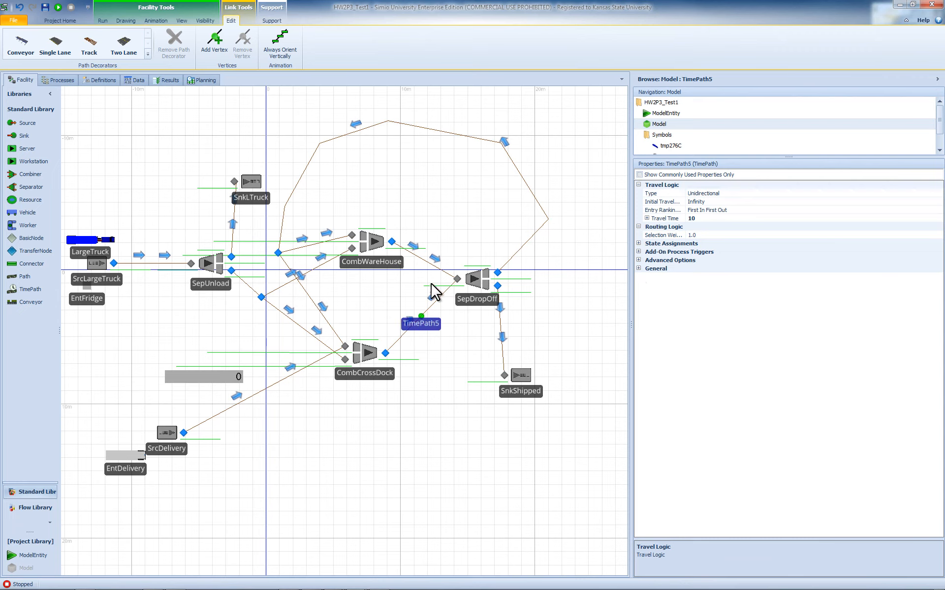
left_click(426, 266)
left_click(694, 219)
type("5")
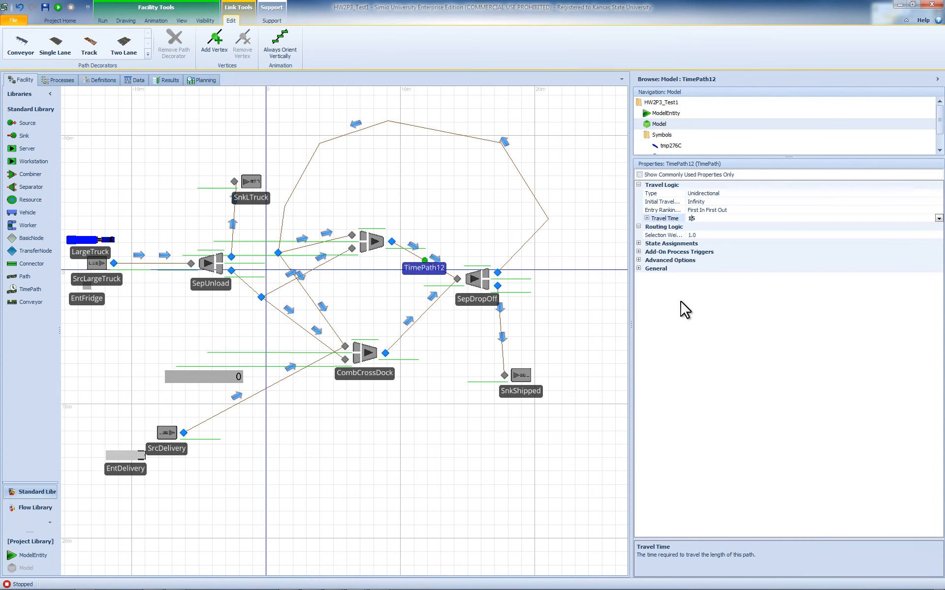
left_click(608, 330)
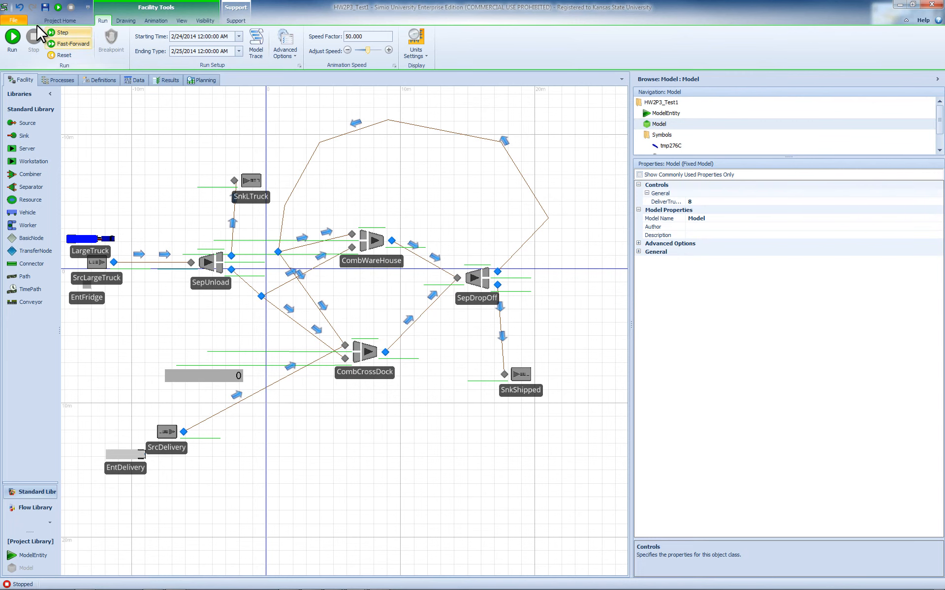
Save the project under the new name HW2P3_Test2.spfx in the NewClassExample folder.
left_click(20, 21)
left_click(29, 51)
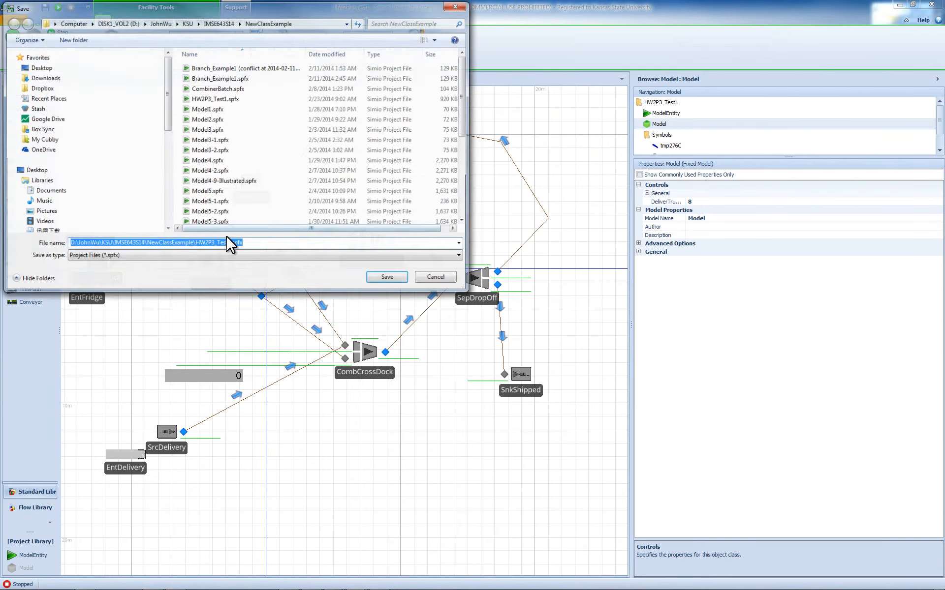
left_click(229, 244)
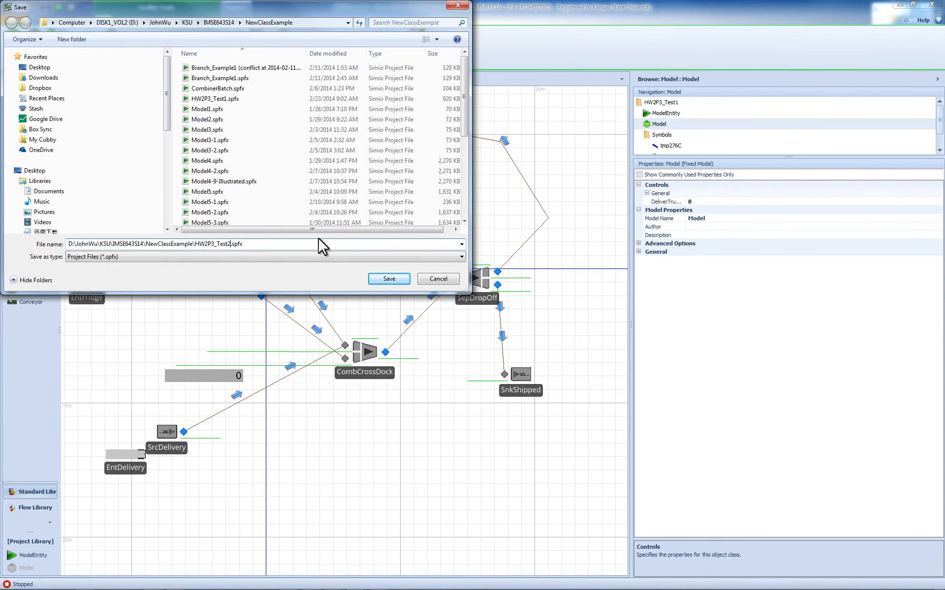
type("2")
key("Return")
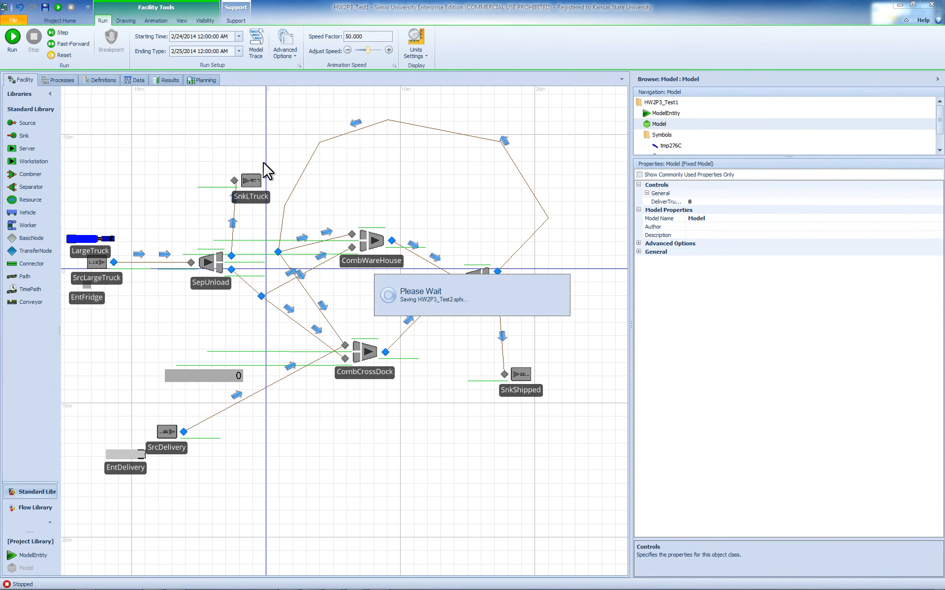
Run the simulation and watch how items and trucks move between the cross-dock and the warehouse.
key("F5")
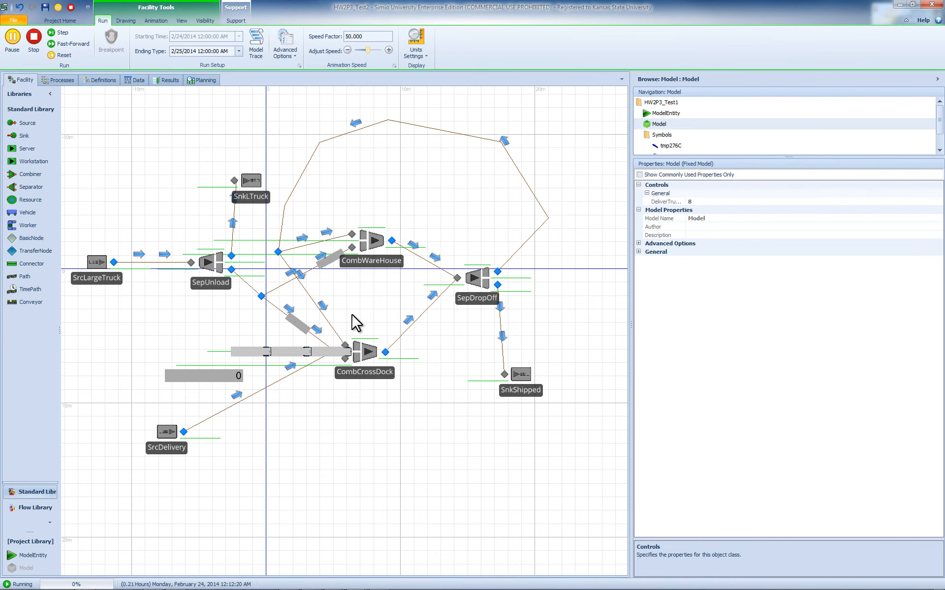
left_click_drag(359, 322, 357, 294)
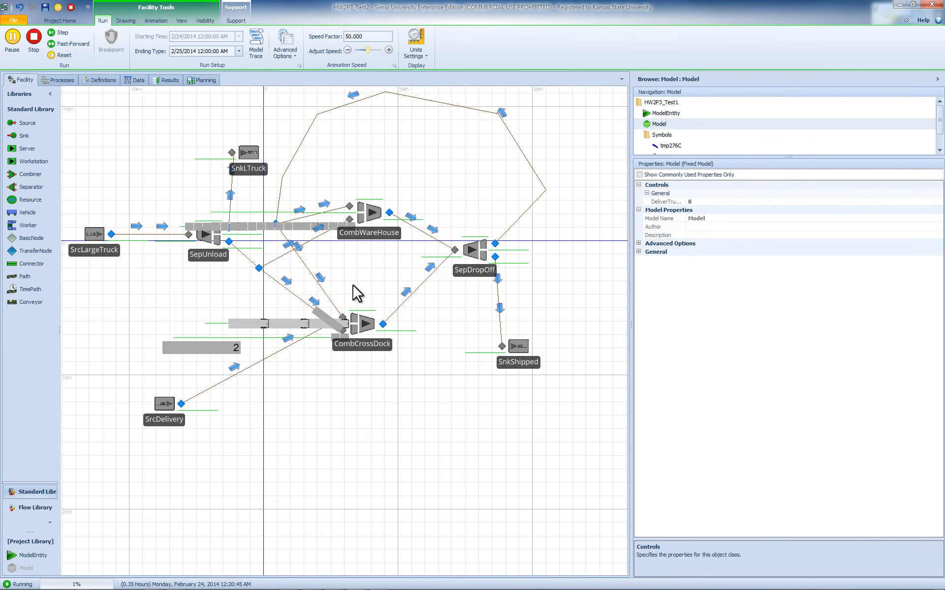